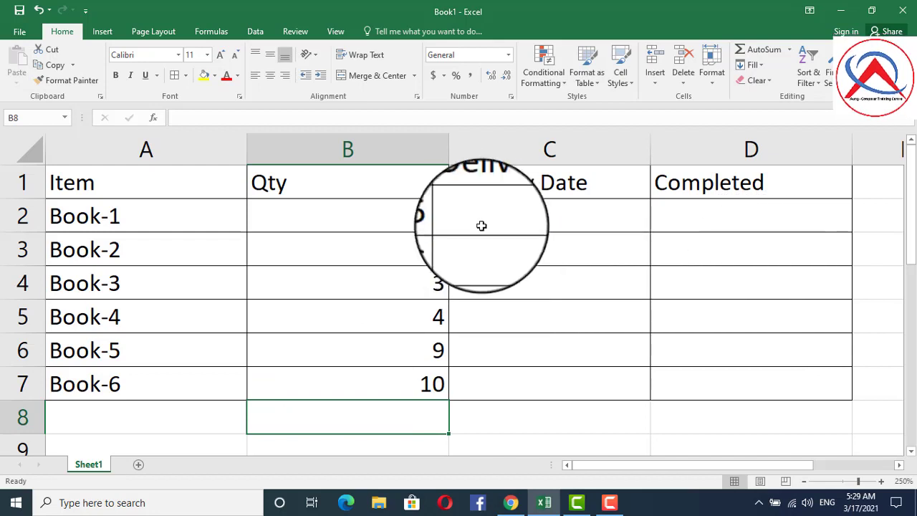
Enter the delivery date 1/2/2021 for Book-1 in cell C2
{"action": "left_click", "coordinate": [552, 222]}
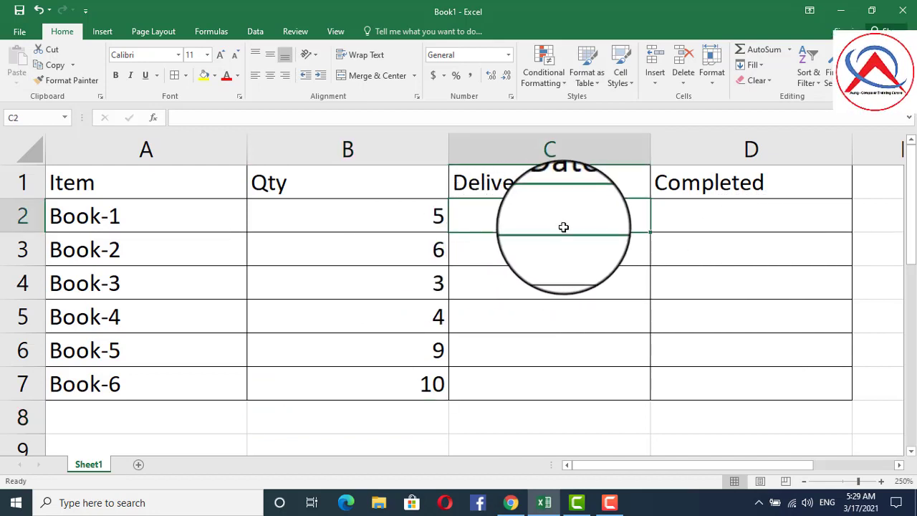
{"action": "left_click", "coordinate": [695, 225]}
{"action": "left_click", "coordinate": [601, 225]}
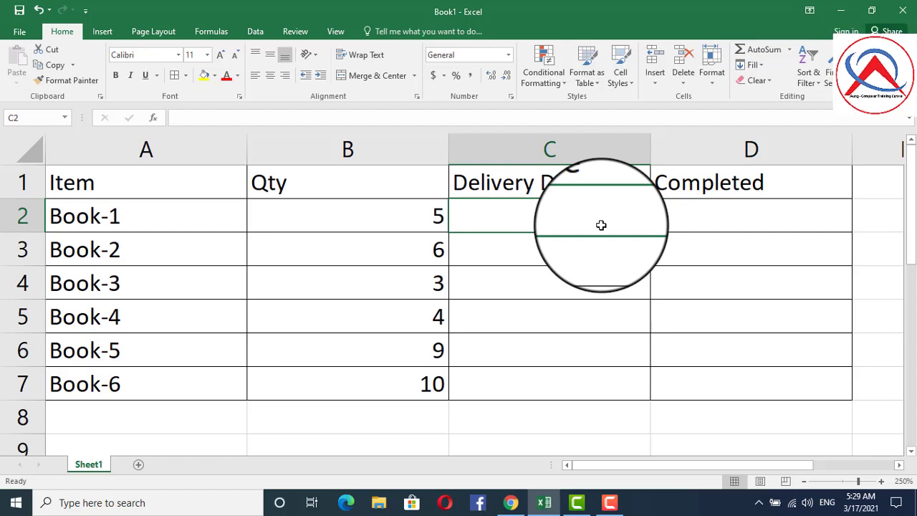
{"action": "type", "text": "1"}
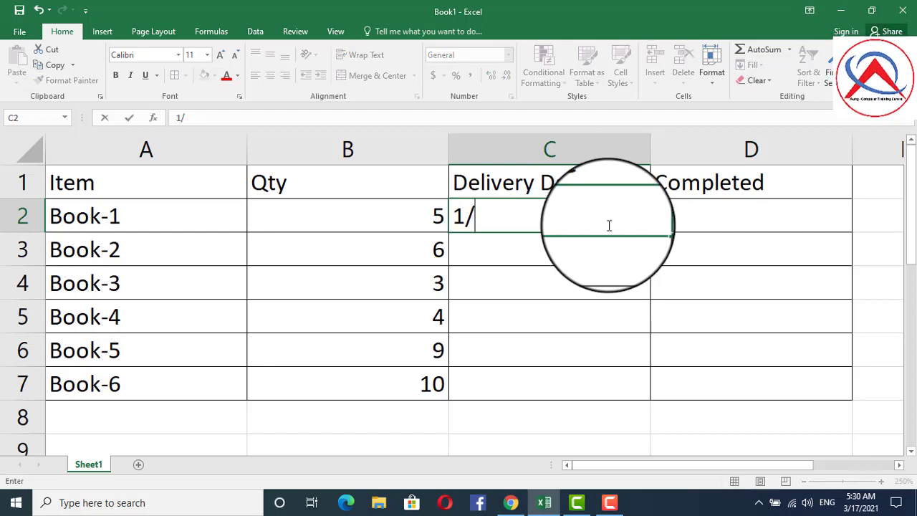
{"action": "type", "text": "/2/20"}
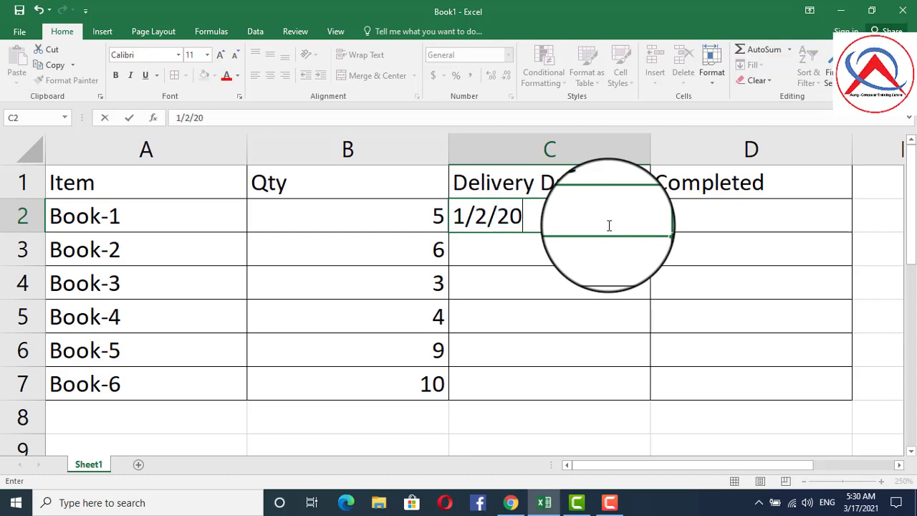
{"action": "type", "text": "21"}
{"action": "key", "text": "Return"}
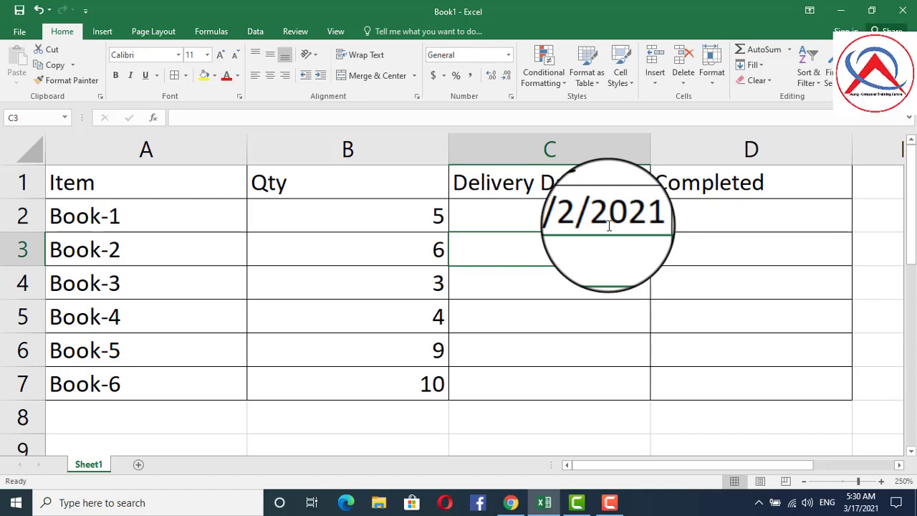
Enter the delivery date 4/3/2021 for Book-2 in cell C3
{"action": "type", "text": "4"}
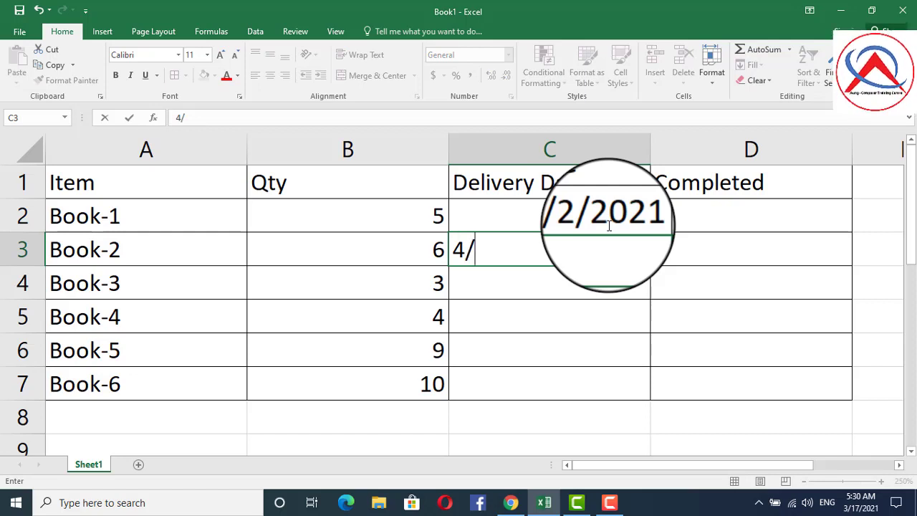
{"action": "type", "text": "/"}
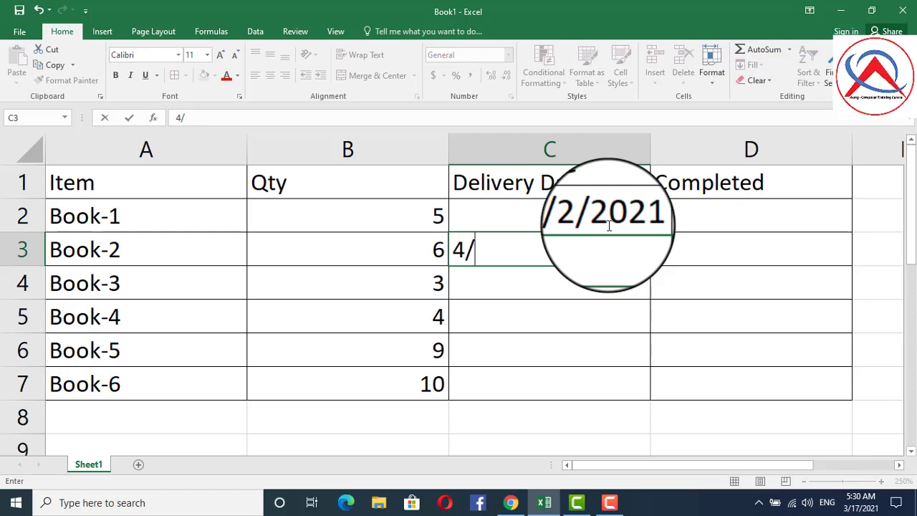
{"action": "type", "text": "3/2021"}
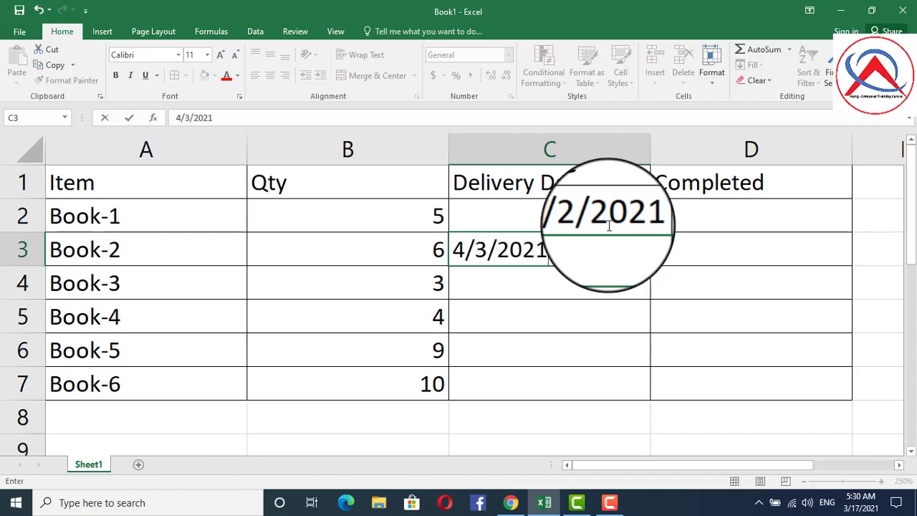
{"action": "key", "text": "Return"}
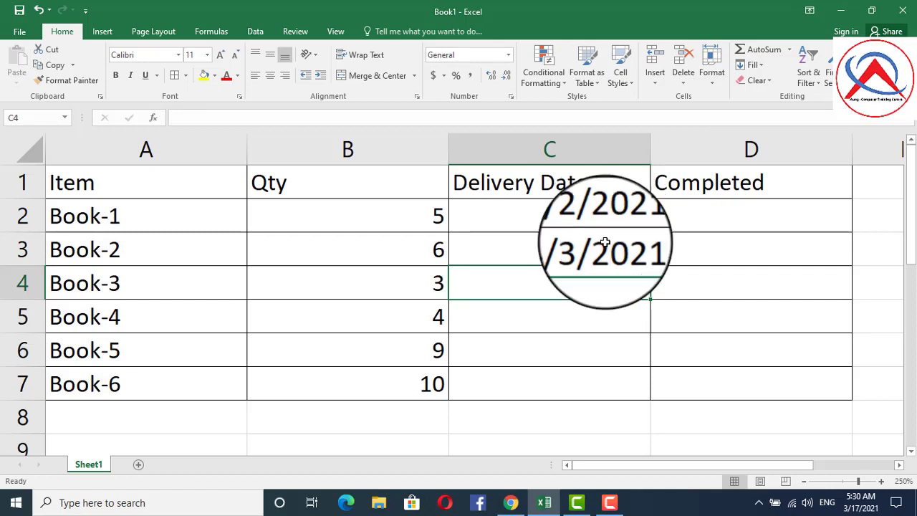
Enter the delivery date 3/3/2021 for Book-5 in cell C6
{"action": "left_click", "coordinate": [563, 341]}
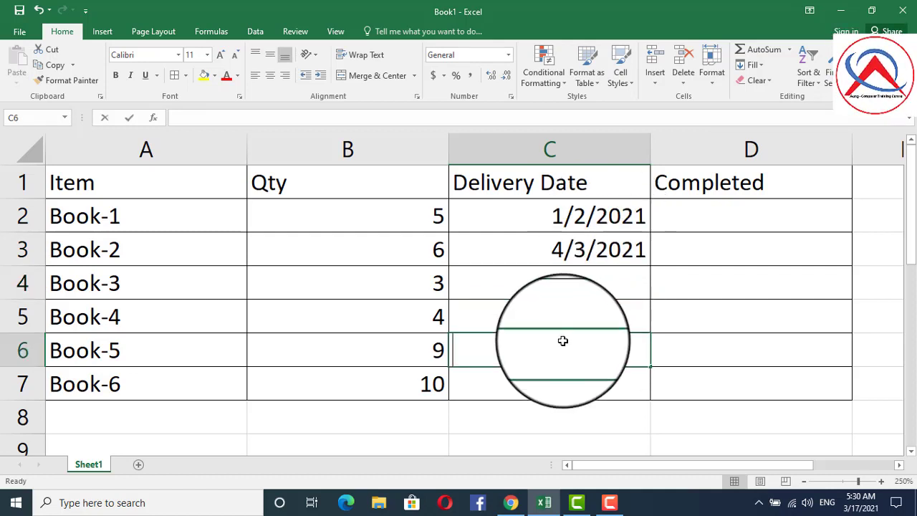
{"action": "type", "text": "3/3/"}
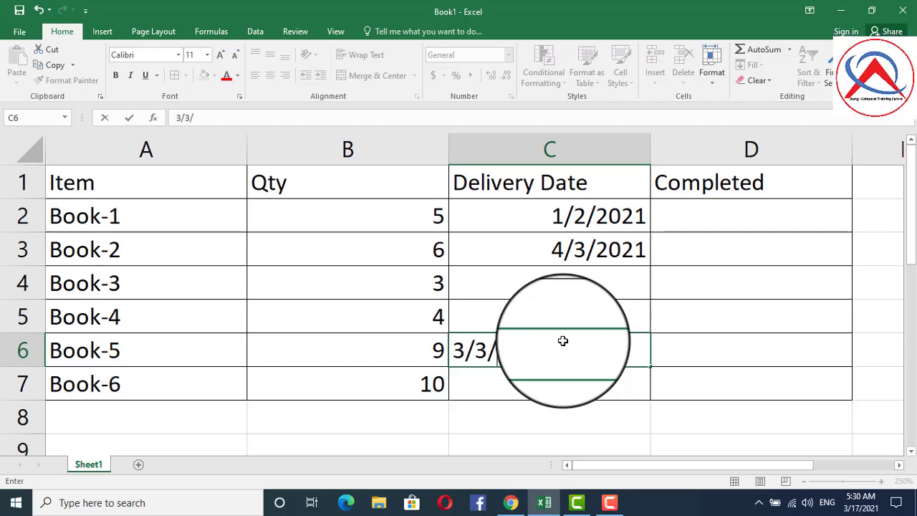
{"action": "type", "text": "2021"}
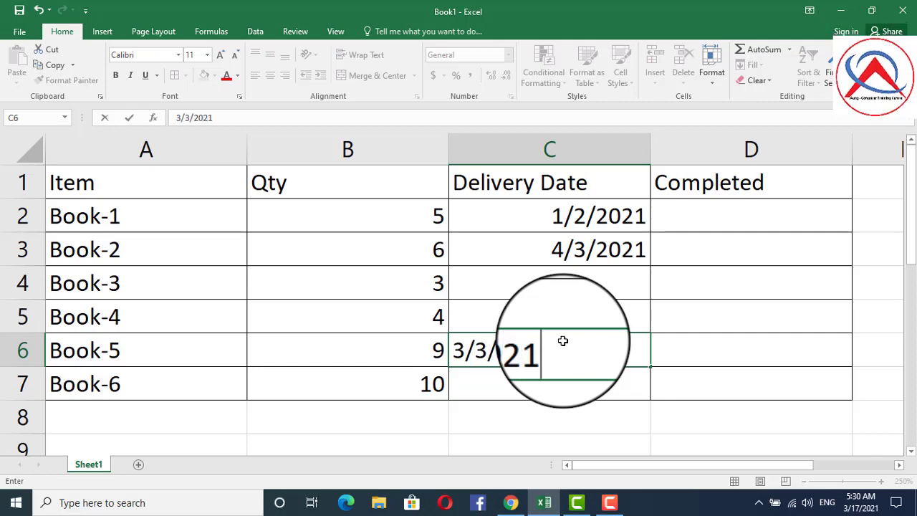
{"action": "key", "text": "Return"}
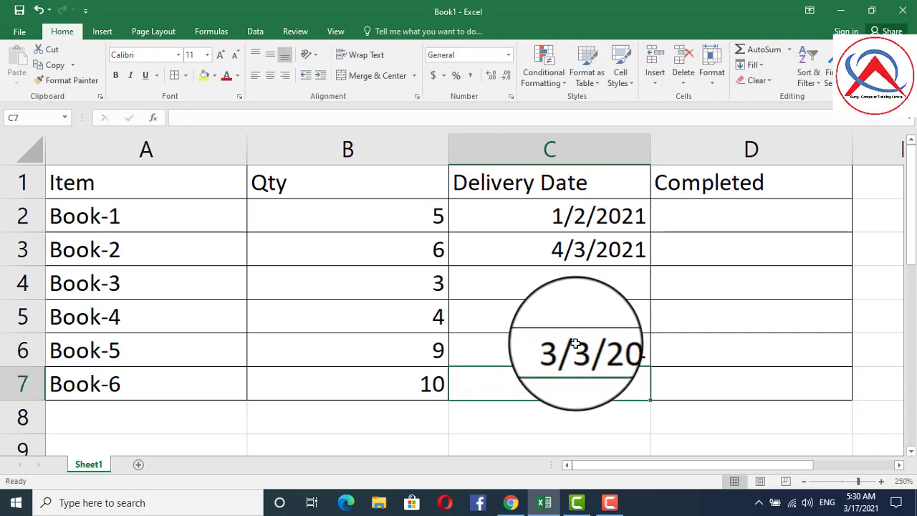
Begin an IF formula in cell D2 of the Completed column with the logical test C2<>""
{"action": "left_click", "coordinate": [706, 221]}
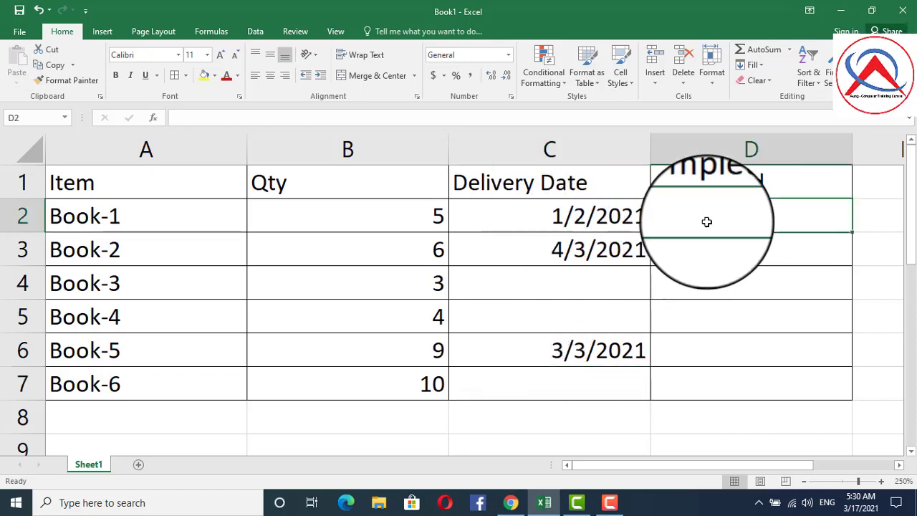
{"action": "type", "text": "="}
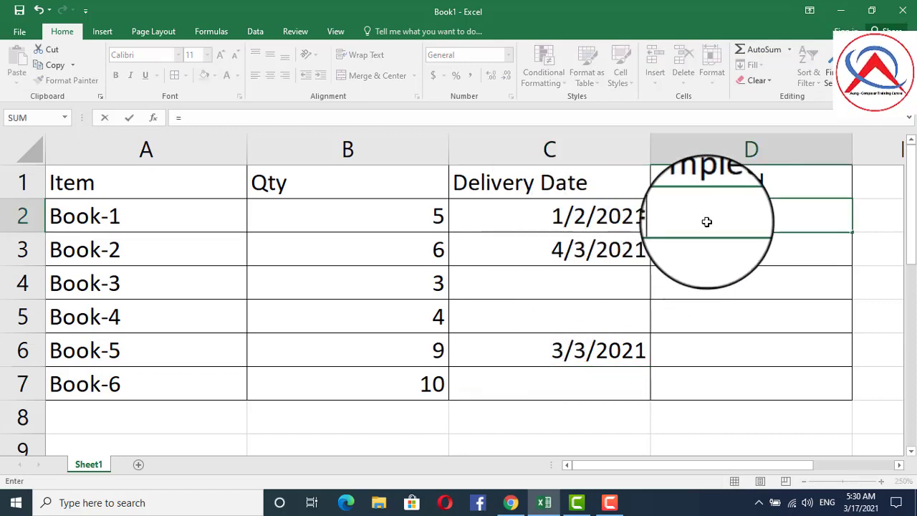
{"action": "type", "text": "if"}
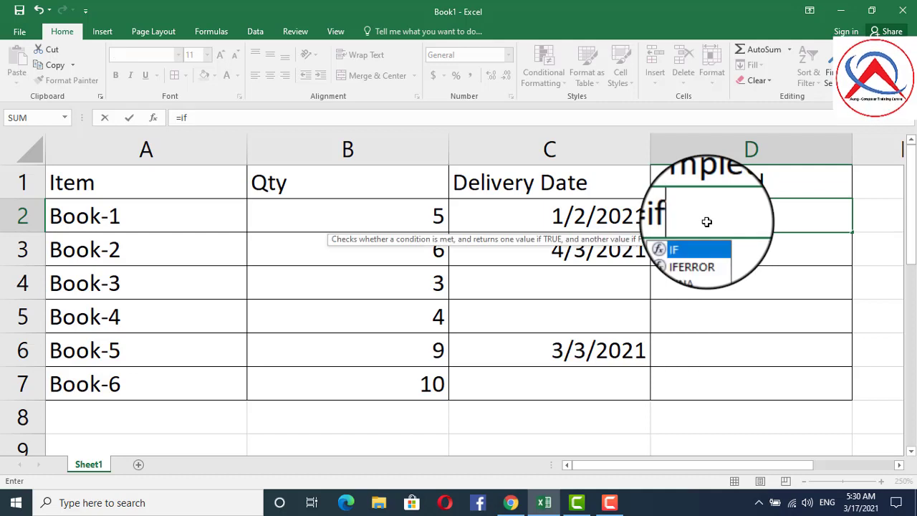
{"action": "key", "text": "Tab"}
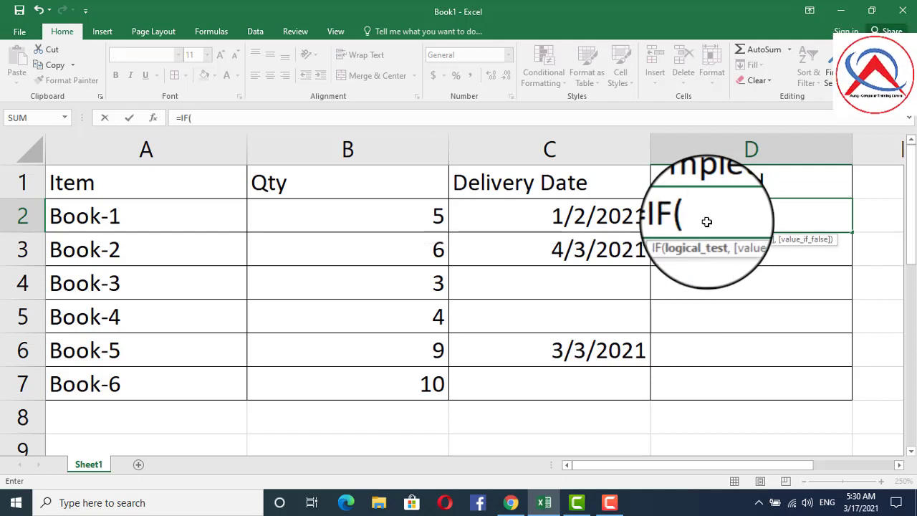
{"action": "left_click", "coordinate": [592, 219]}
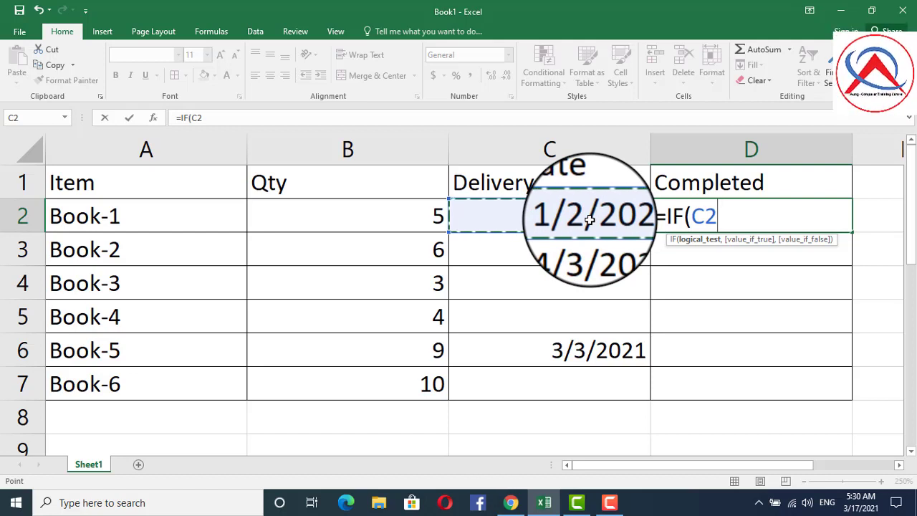
{"action": "type", "text": "<"}
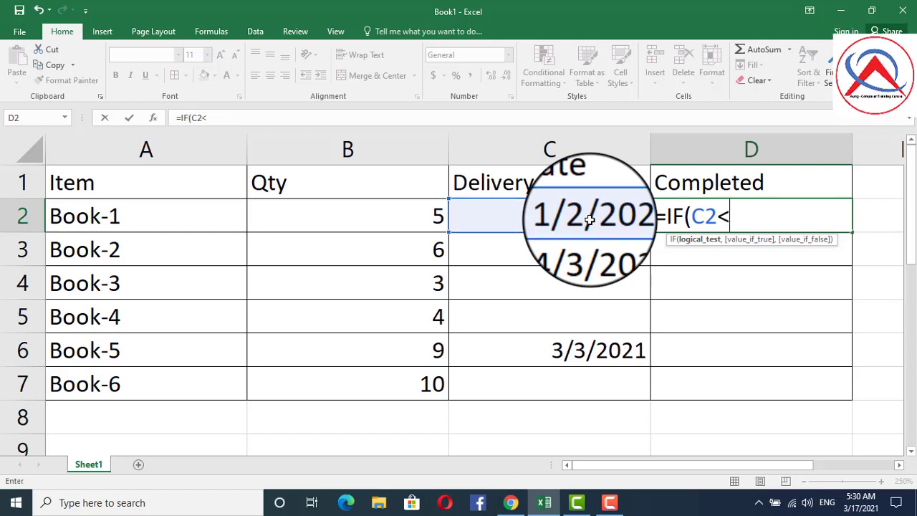
{"action": "type", "text": ">"}
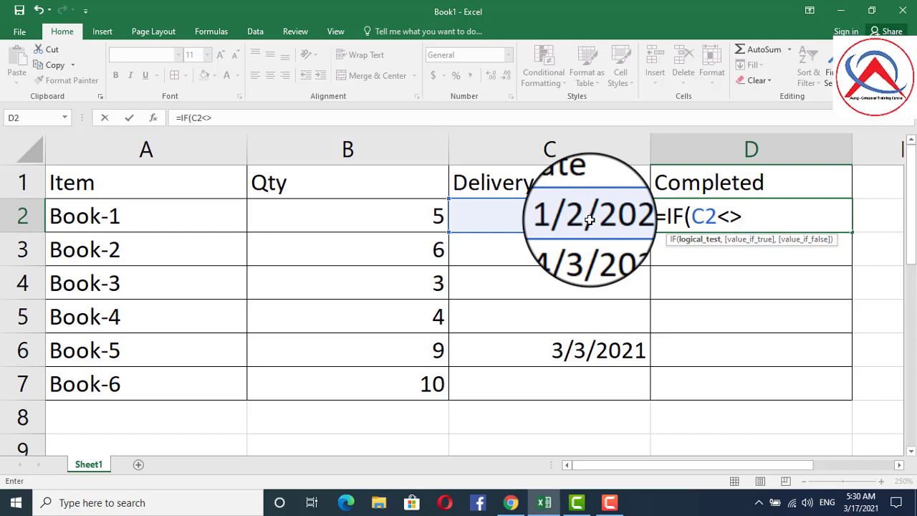
{"action": "type", "text": "\"\""}
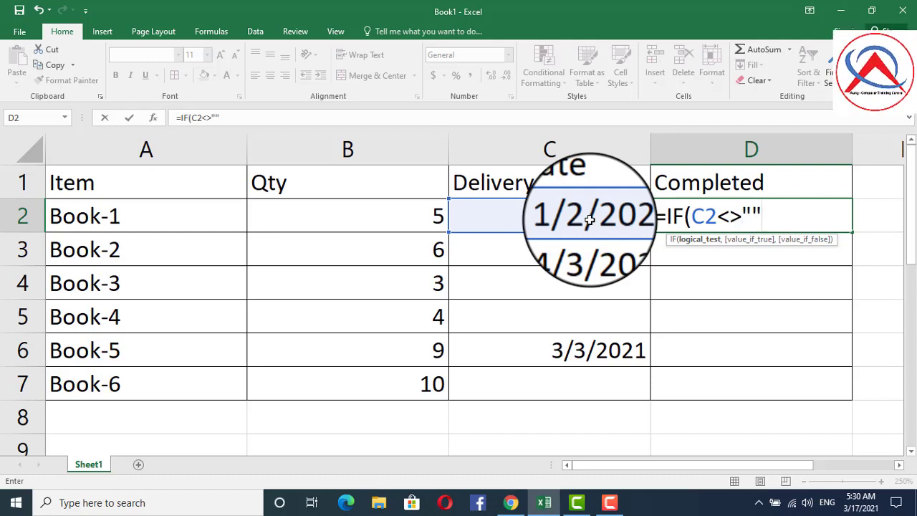
Complete the D2 formula so it returns "Yes" when the test is true and "No" when false
{"action": "type", "text": ","}
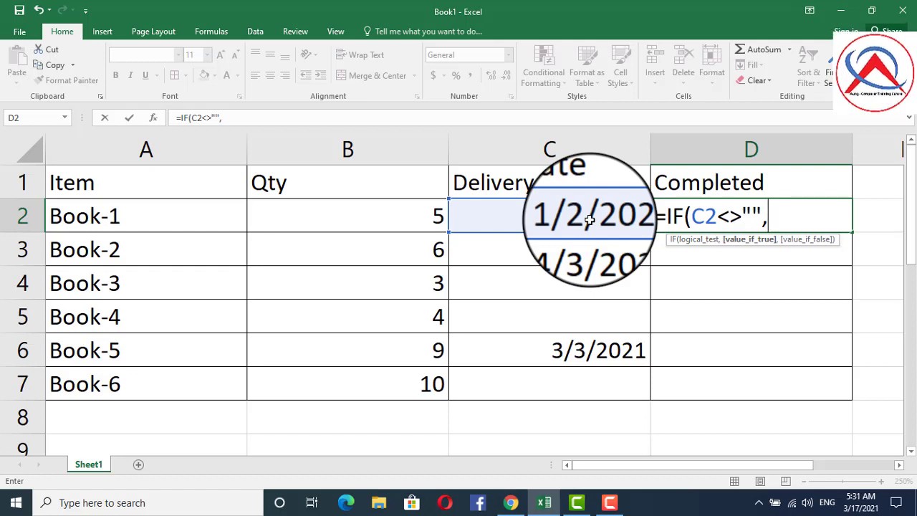
{"action": "type", "text": "\""}
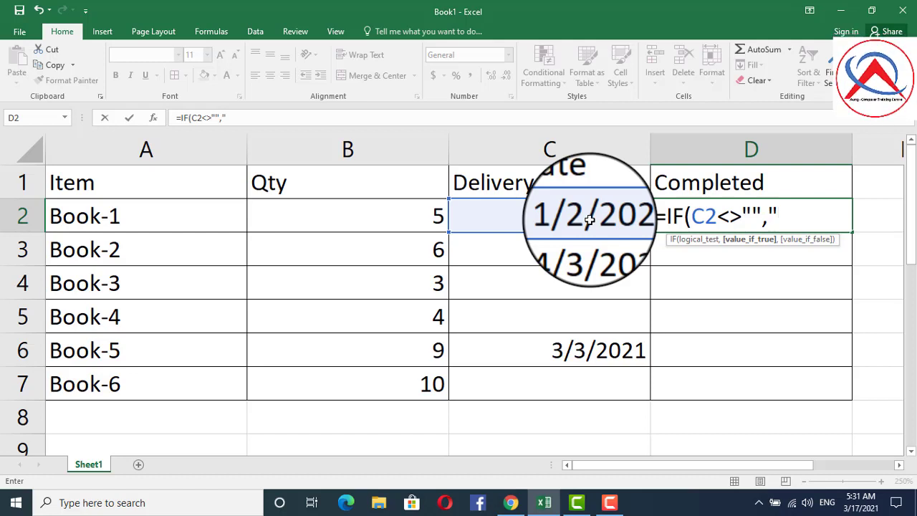
{"action": "type", "text": "Yes"}
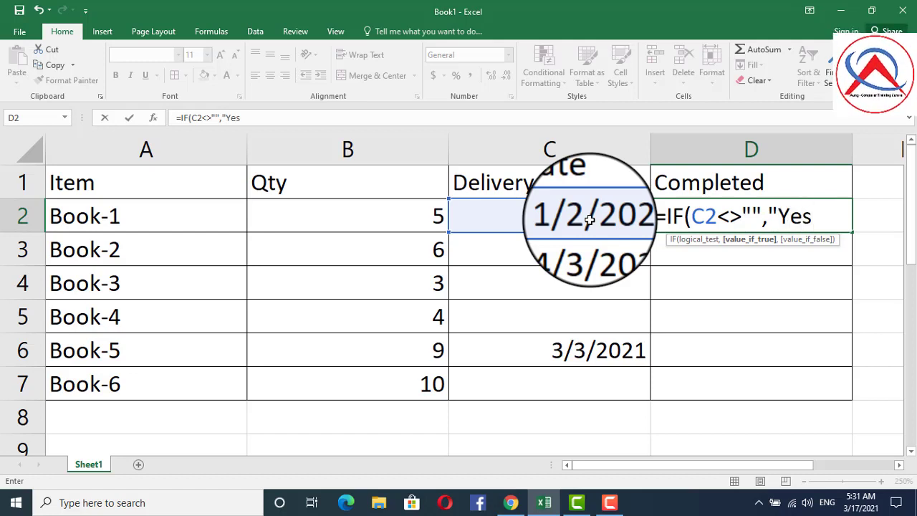
{"action": "type", "text": "\""}
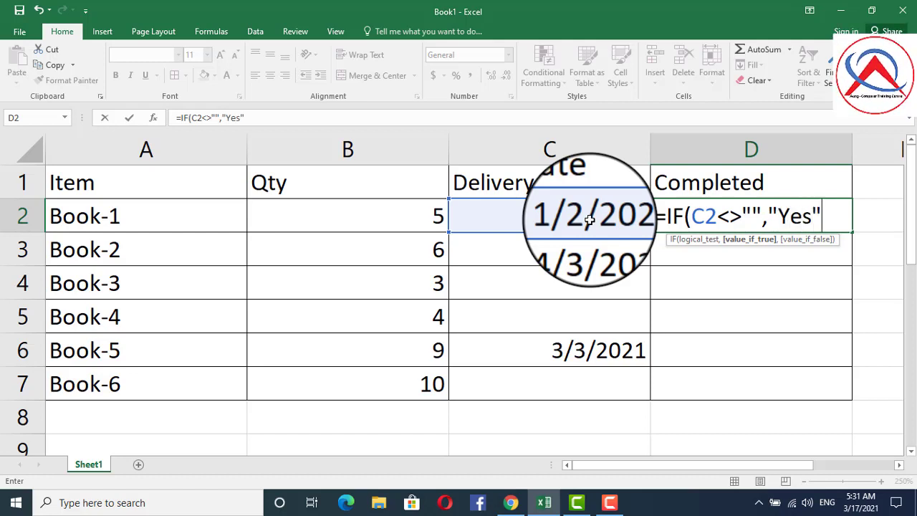
{"action": "type", "text": ","}
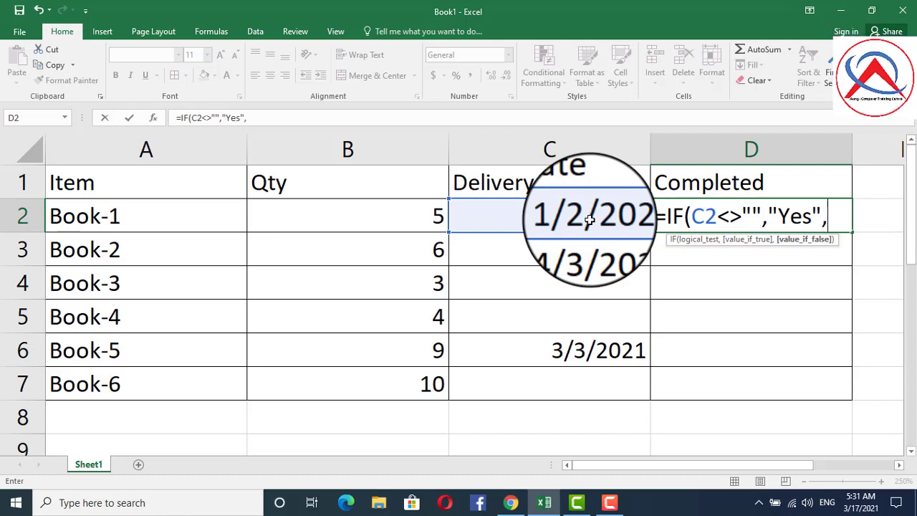
{"action": "type", "text": "\""}
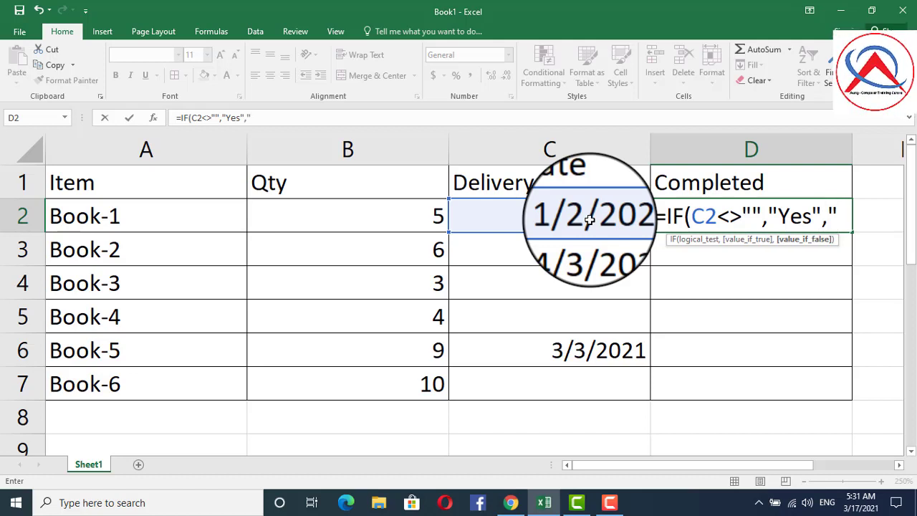
{"action": "type", "text": "No\""}
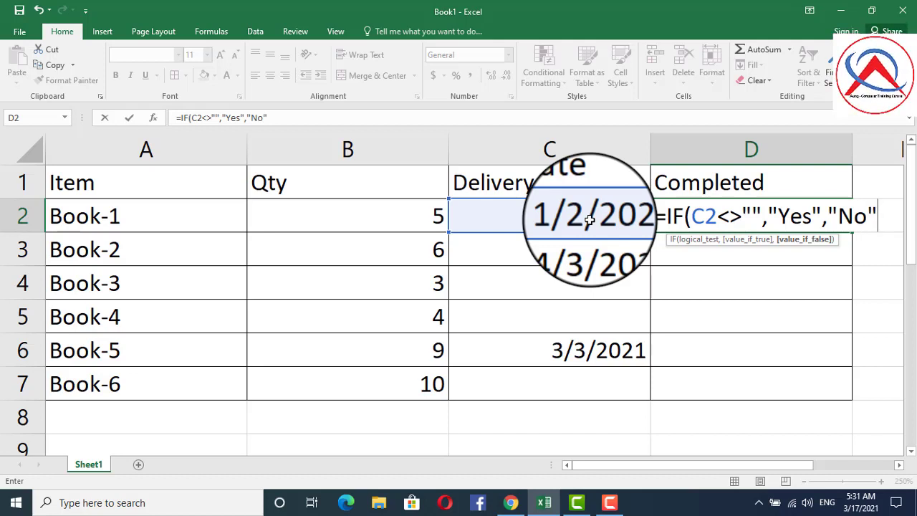
{"action": "type", "text": ")"}
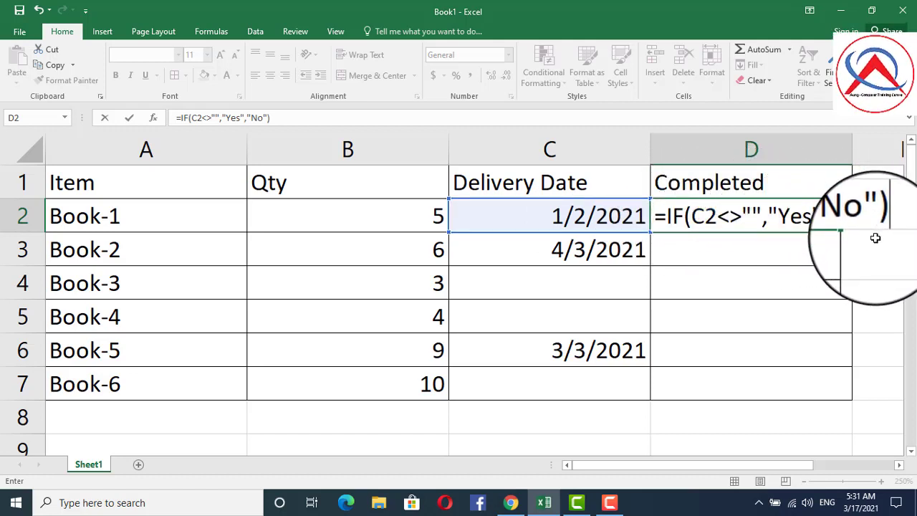
{"action": "key", "text": "Return"}
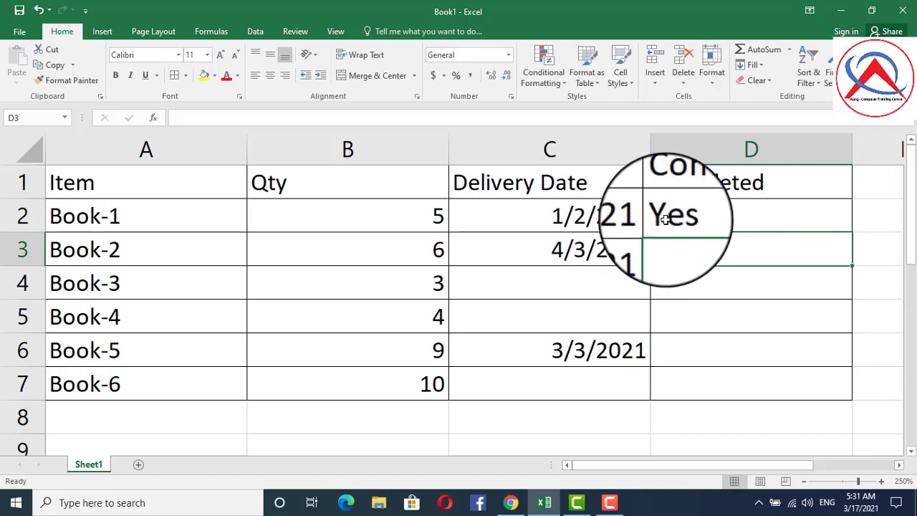
Fill the IF formula from D2 down through D7
{"action": "left_click", "coordinate": [690, 219]}
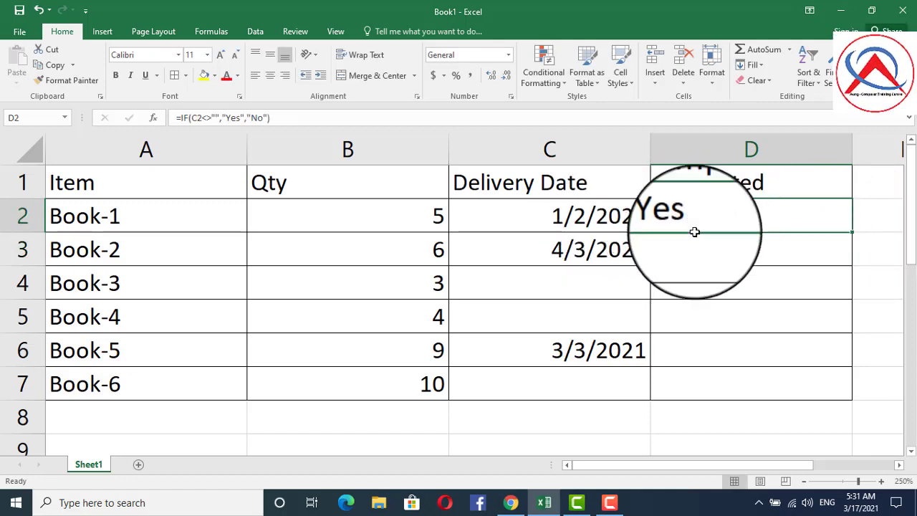
{"action": "left_click_drag", "start_coordinate": [694, 229], "coordinate": [710, 381]}
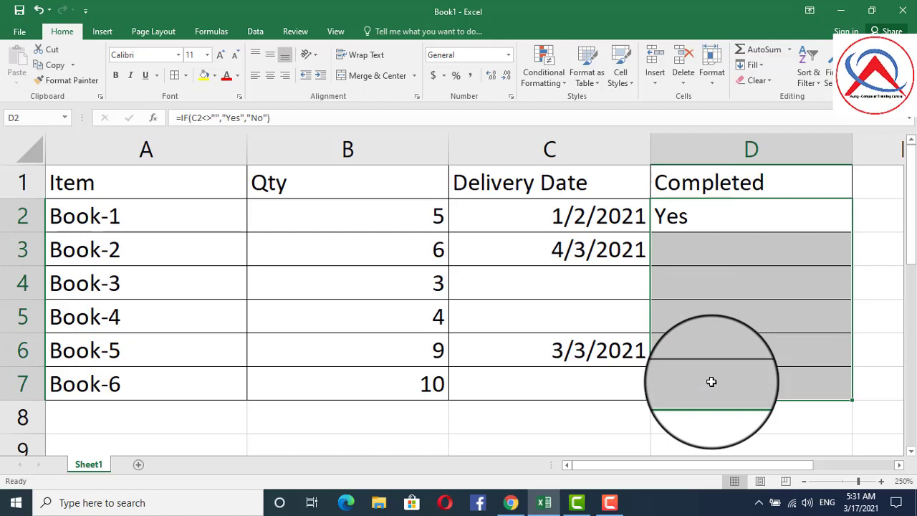
{"action": "key", "text": "ctrl+d"}
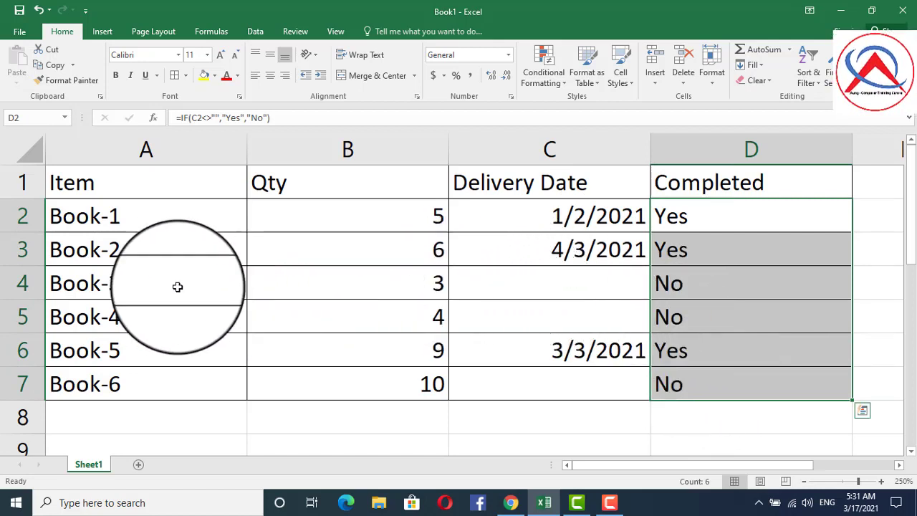
{"action": "left_click_drag", "start_coordinate": [178, 286], "coordinate": [716, 315]}
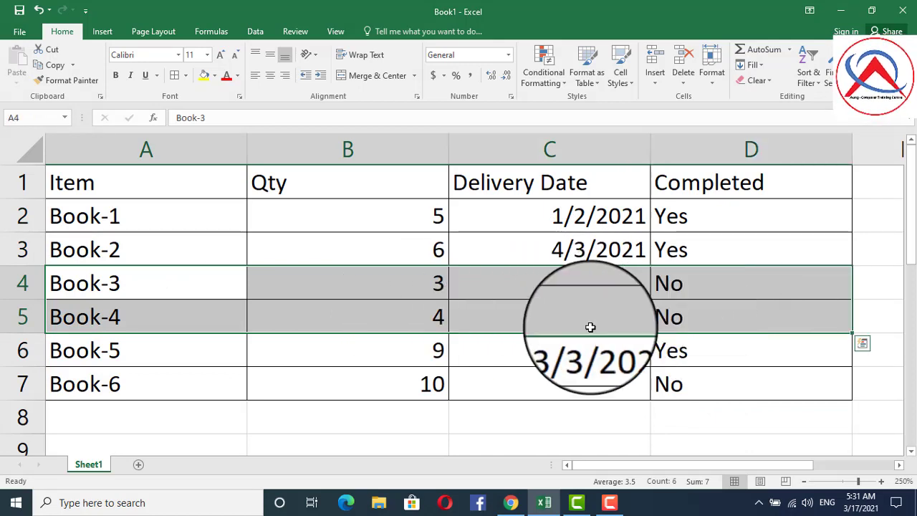
{"action": "left_click_drag", "start_coordinate": [568, 289], "coordinate": [569, 312]}
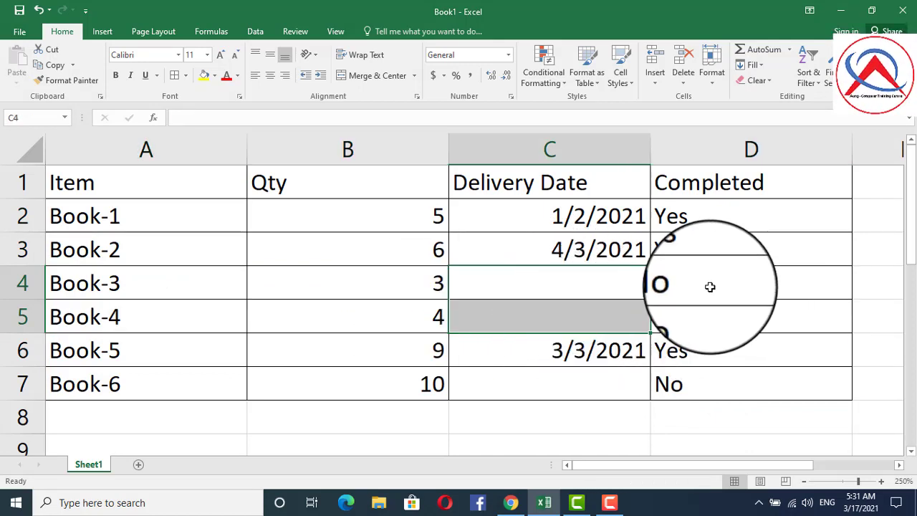
Clear the delivery date of Book-5 in cell C6
{"action": "left_click_drag", "start_coordinate": [710, 286], "coordinate": [708, 307]}
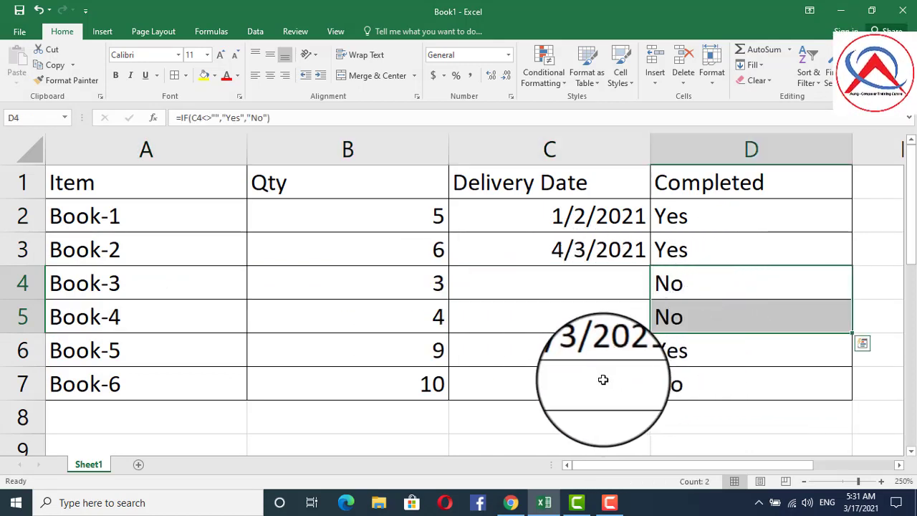
{"action": "left_click_drag", "start_coordinate": [603, 380], "coordinate": [687, 379]}
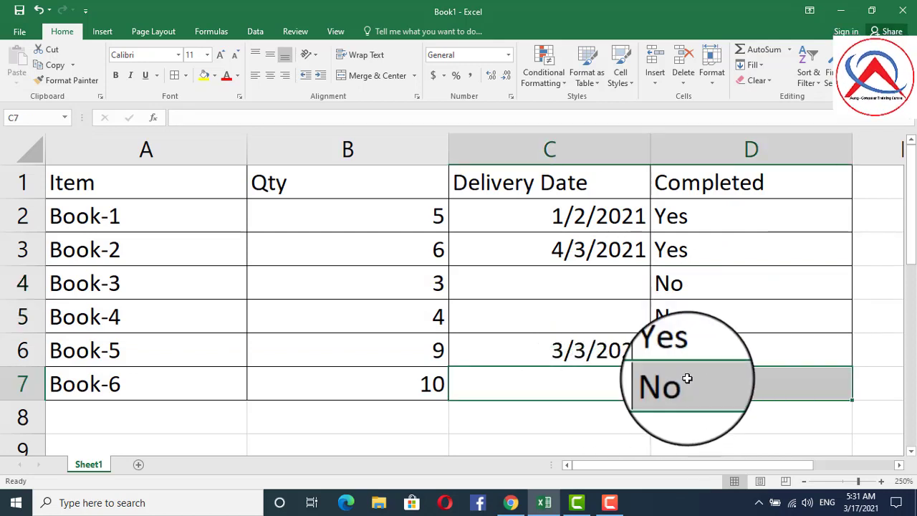
{"action": "left_click", "coordinate": [606, 356]}
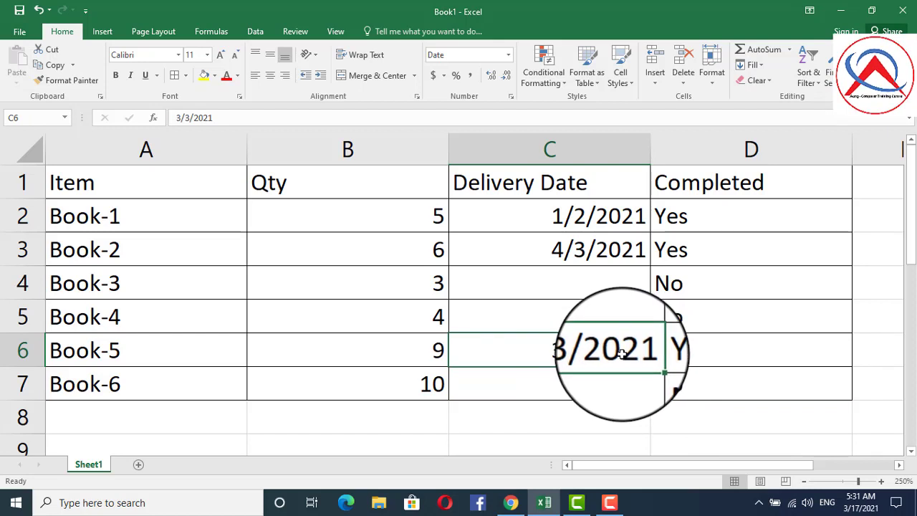
{"action": "key", "text": "Delete"}
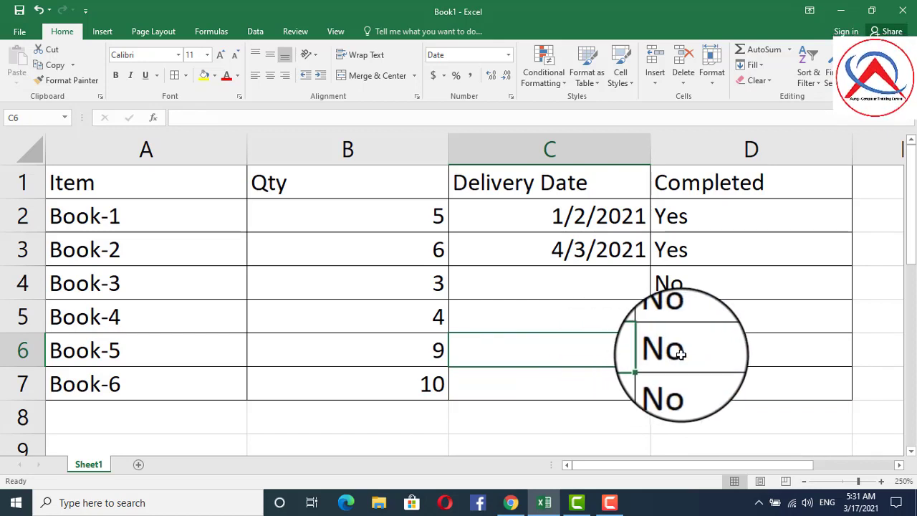
Enter the delivery date 5/3/2021 for Book-6 in cell C7 and check its Completed cell D7
{"action": "left_click", "coordinate": [591, 382]}
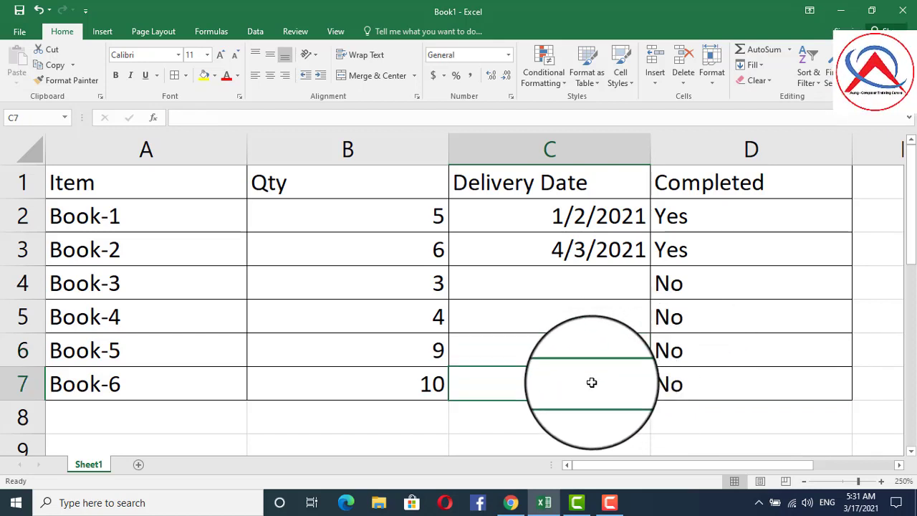
{"action": "type", "text": "5/"}
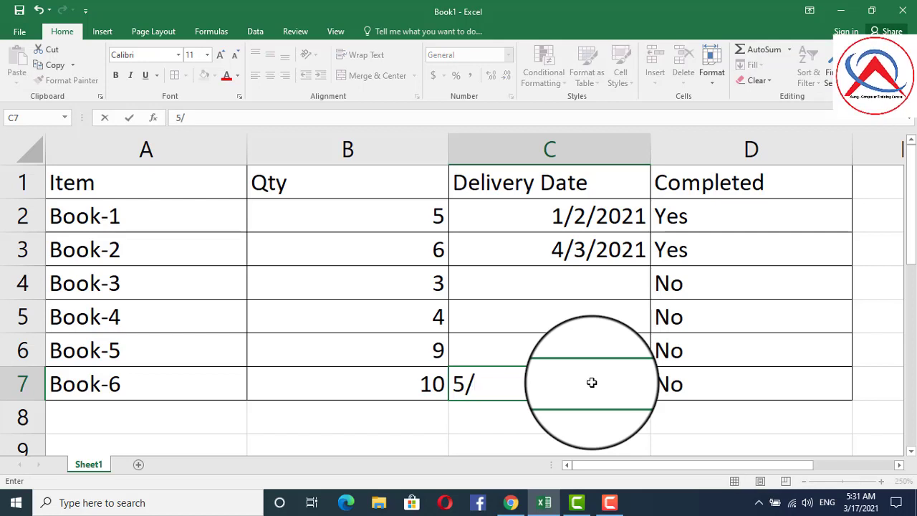
{"action": "type", "text": "3/"}
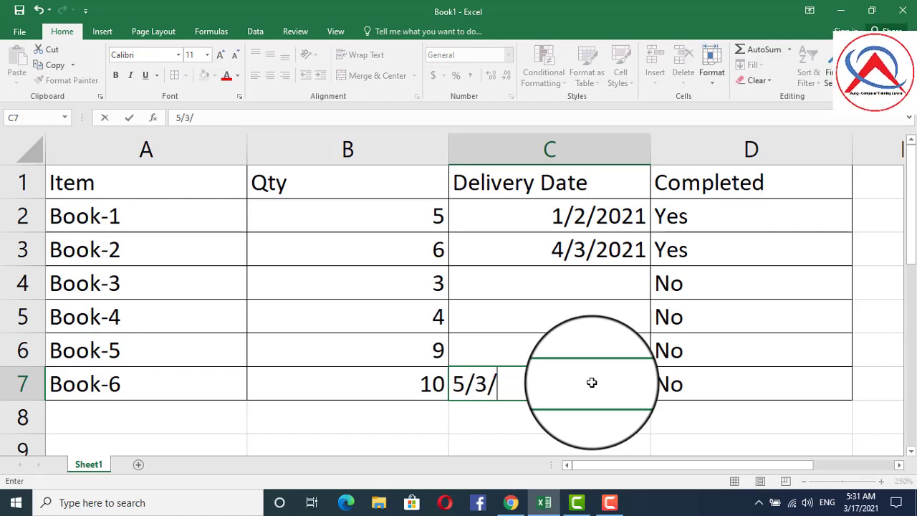
{"action": "type", "text": "2021"}
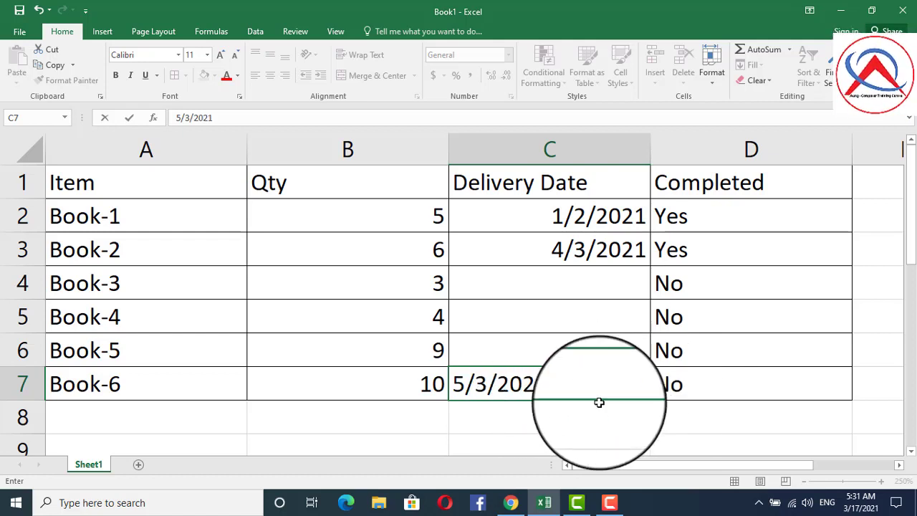
{"action": "key", "text": "Return"}
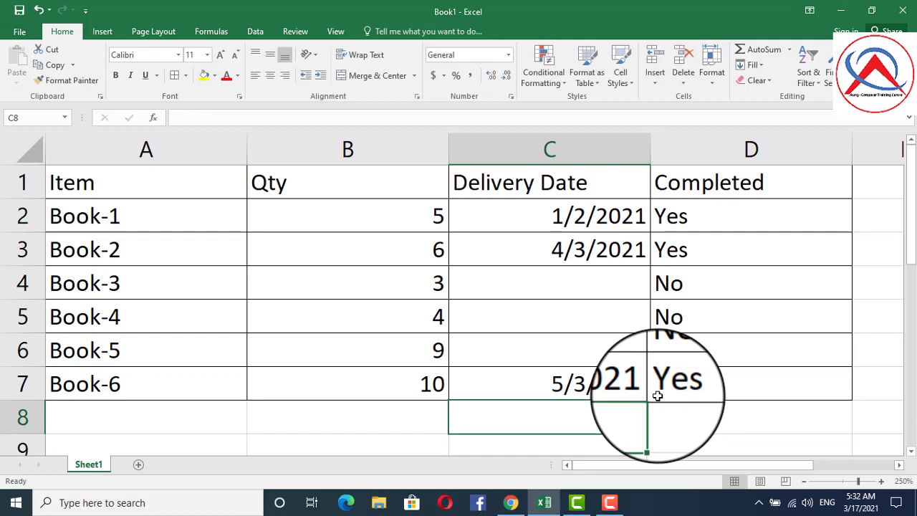
{"action": "left_click", "coordinate": [737, 385]}
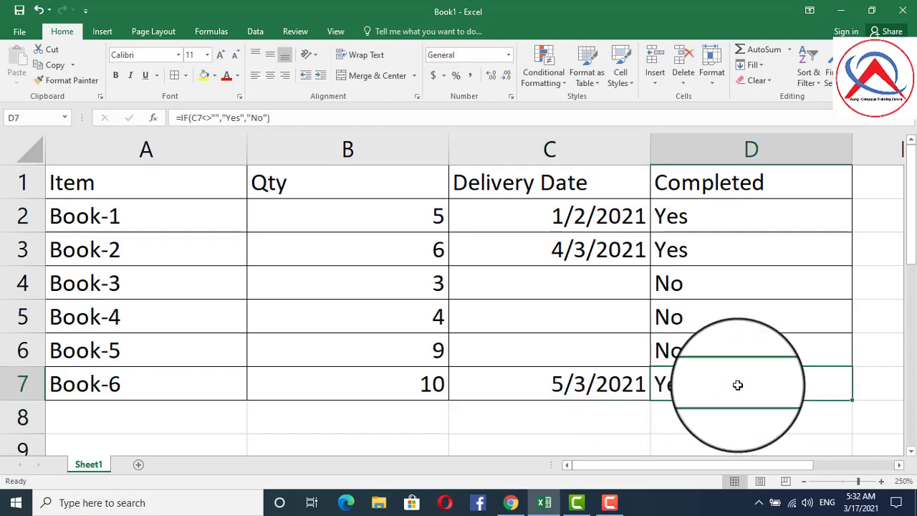
Edit the IF formula in D2 so it returns empty text "" instead of "No" when the test is false
{"action": "left_click", "coordinate": [718, 212]}
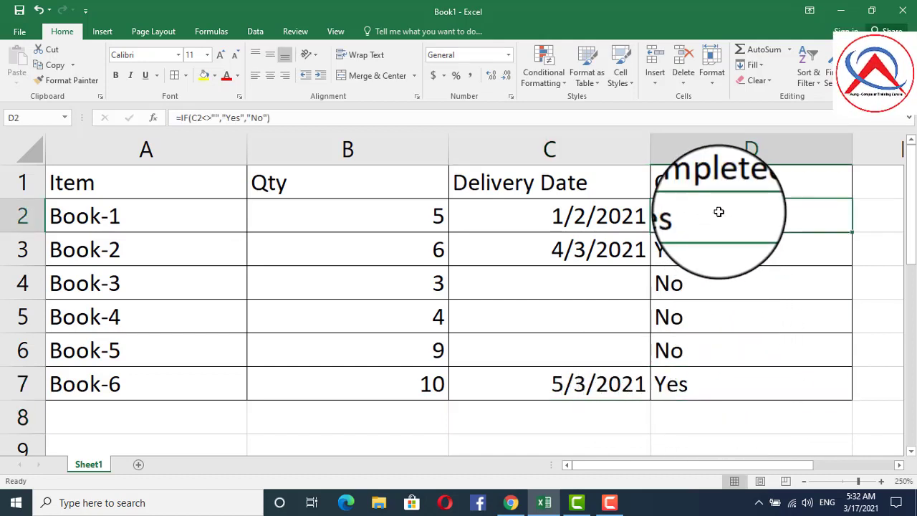
{"action": "double_click", "coordinate": [718, 212]}
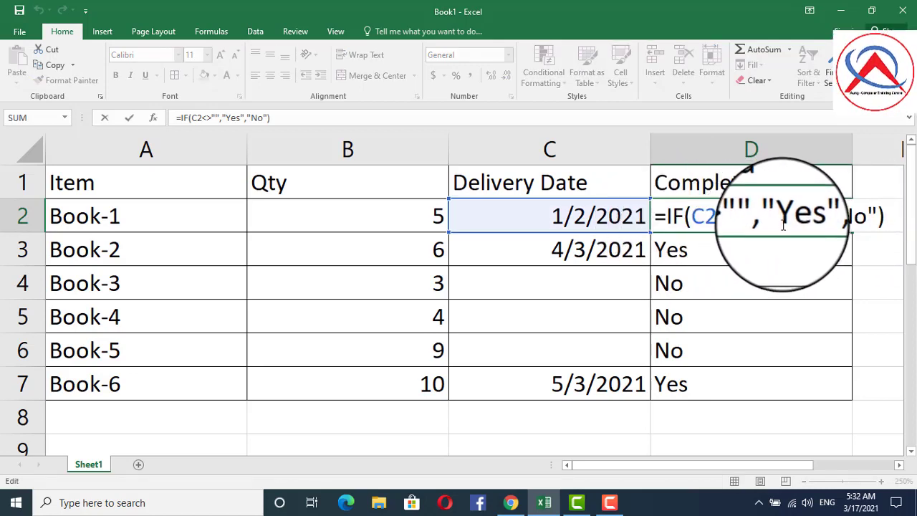
{"action": "left_click_drag", "start_coordinate": [783, 222], "coordinate": [802, 228]}
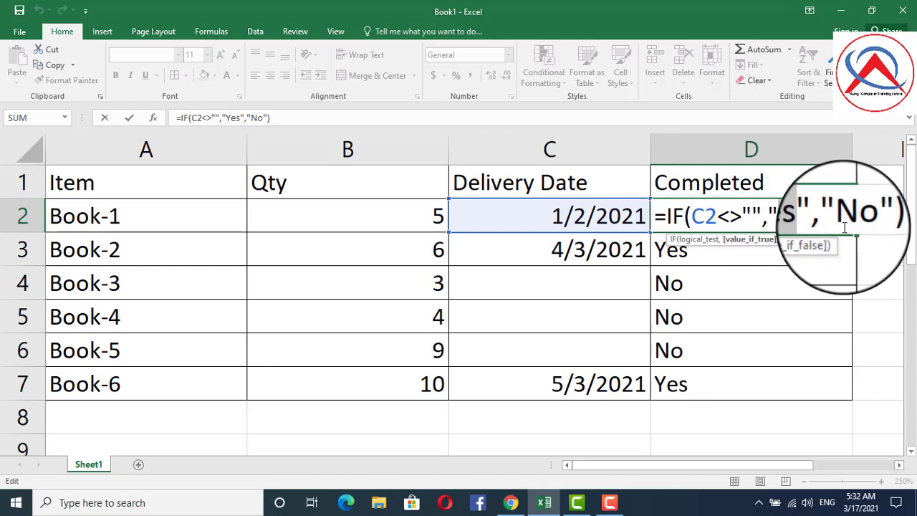
{"action": "left_click_drag", "start_coordinate": [839, 222], "coordinate": [862, 222]}
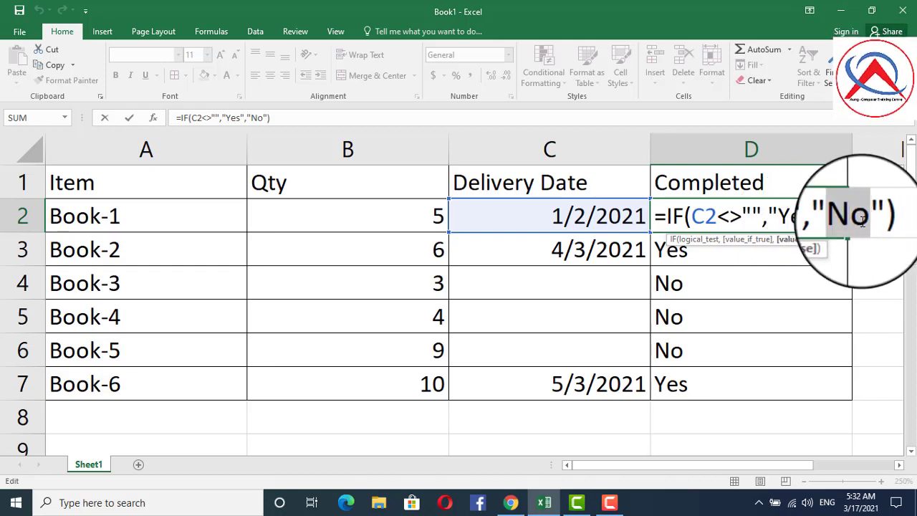
{"action": "key", "text": "Delete"}
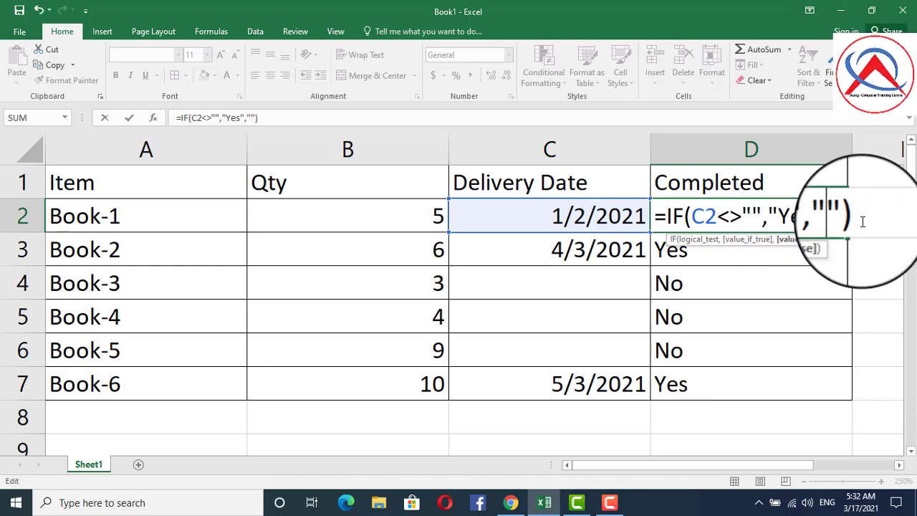
{"action": "key", "text": "Return"}
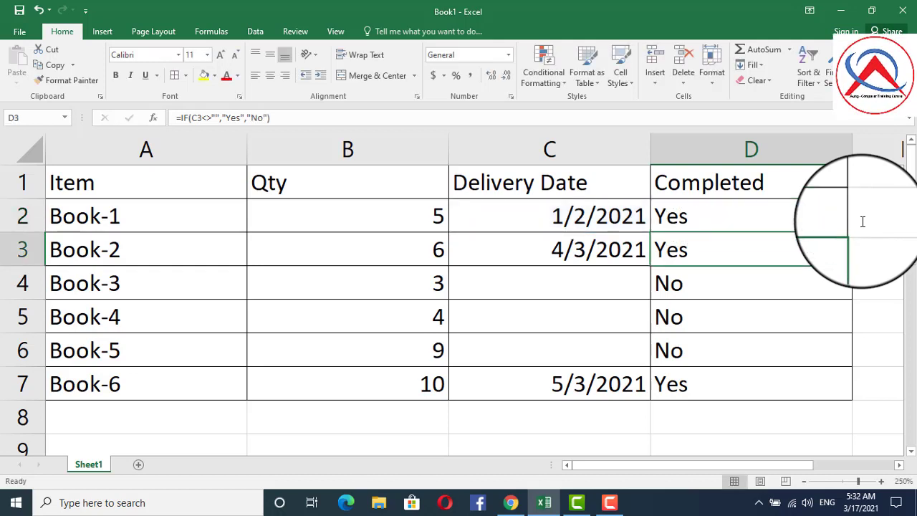
Fill the formula =IF(C2<>"","Yes","") from D2 down through D7 and compare the results with the delivery dates
{"action": "left_click_drag", "start_coordinate": [755, 224], "coordinate": [740, 376]}
{"action": "key", "text": "ctrl+d"}
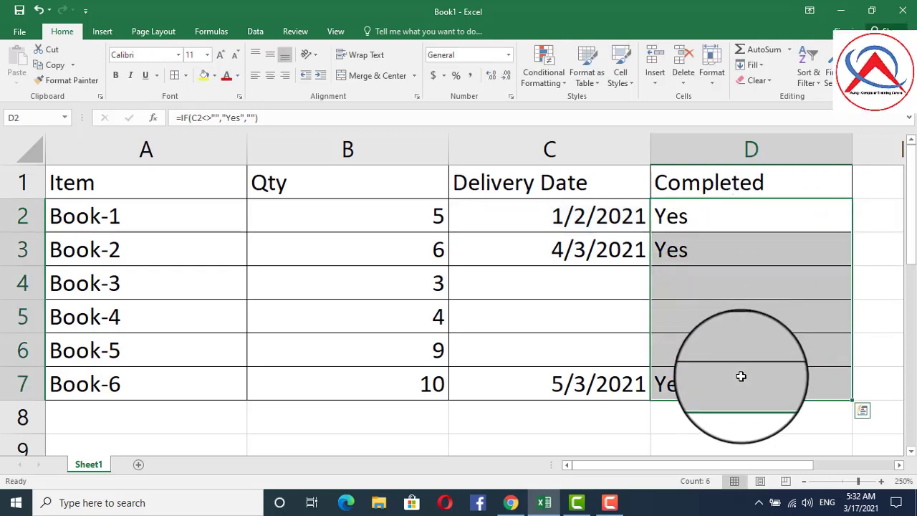
{"action": "left_click", "coordinate": [682, 295]}
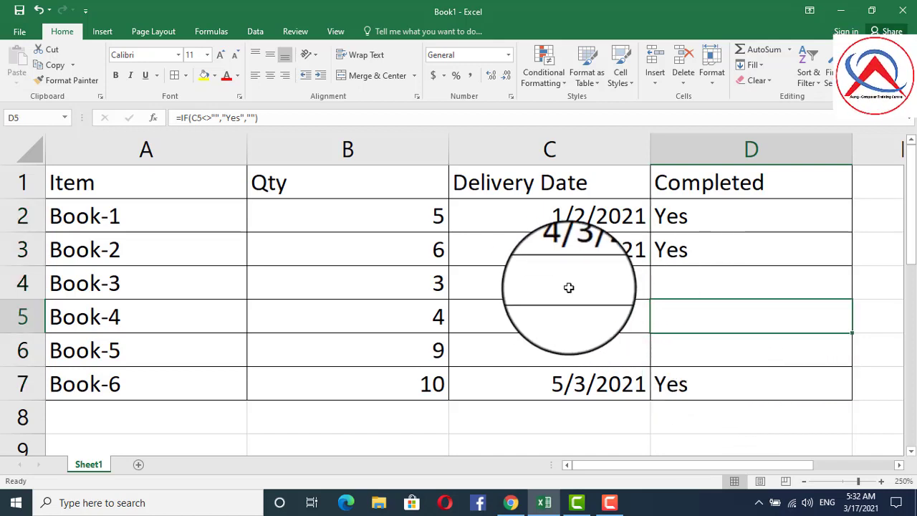
{"action": "left_click_drag", "start_coordinate": [552, 284], "coordinate": [721, 351]}
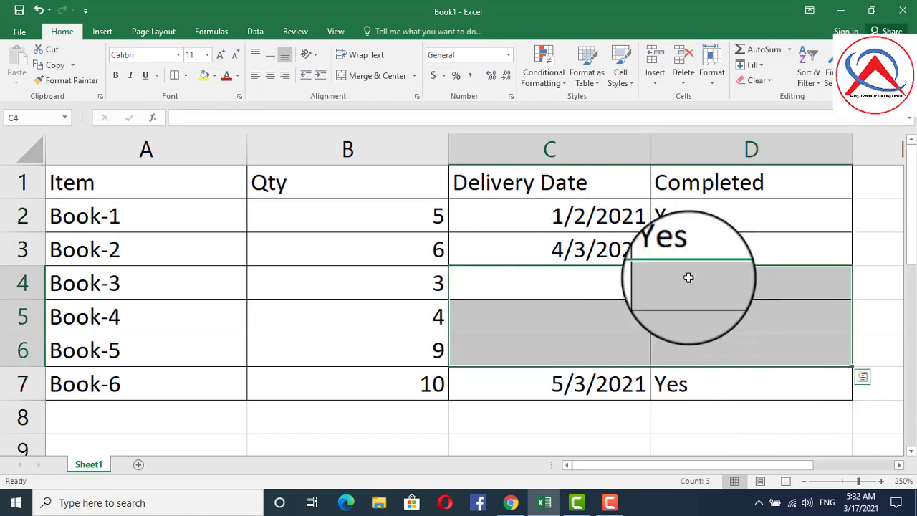
{"action": "left_click_drag", "start_coordinate": [598, 215], "coordinate": [731, 245]}
{"action": "left_click_drag", "start_coordinate": [602, 380], "coordinate": [714, 380]}
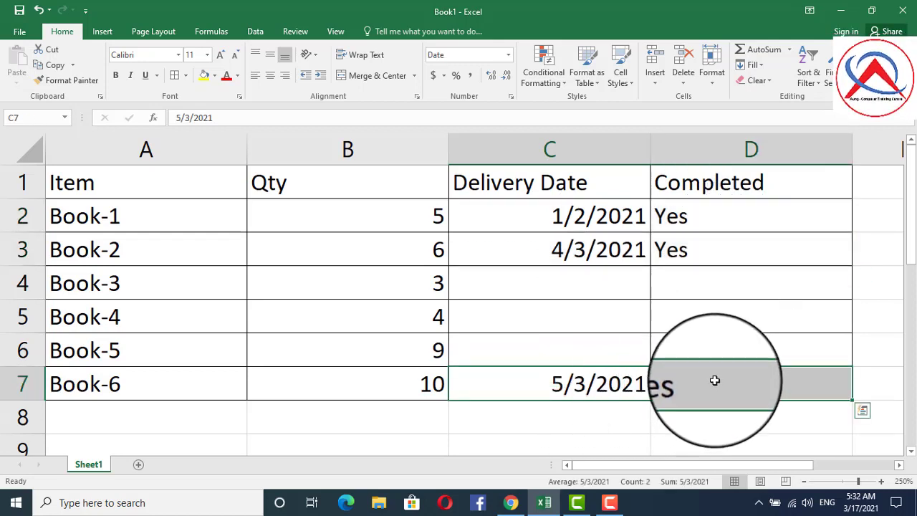
Change the value-if-true text in the D2 IF formula to "Completed"
{"action": "left_click", "coordinate": [713, 220]}
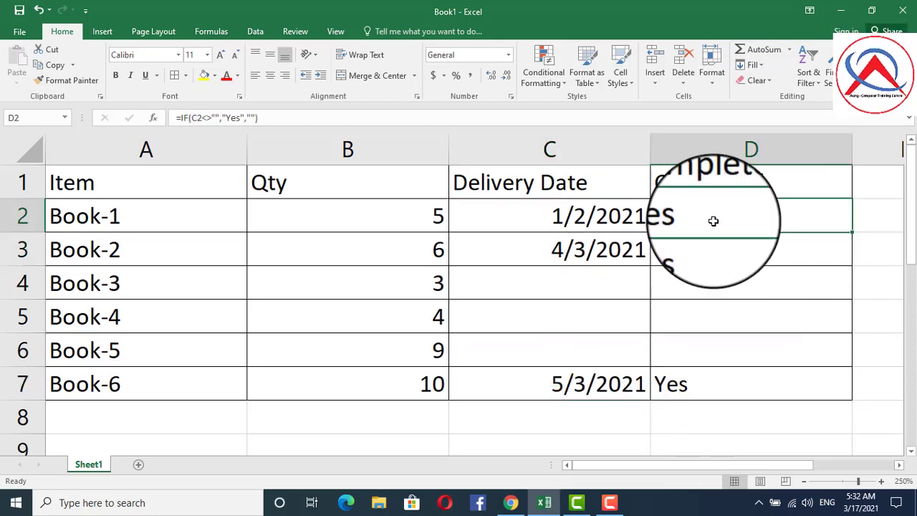
{"action": "double_click", "coordinate": [713, 220]}
{"action": "left_click_drag", "start_coordinate": [777, 217], "coordinate": [813, 218]}
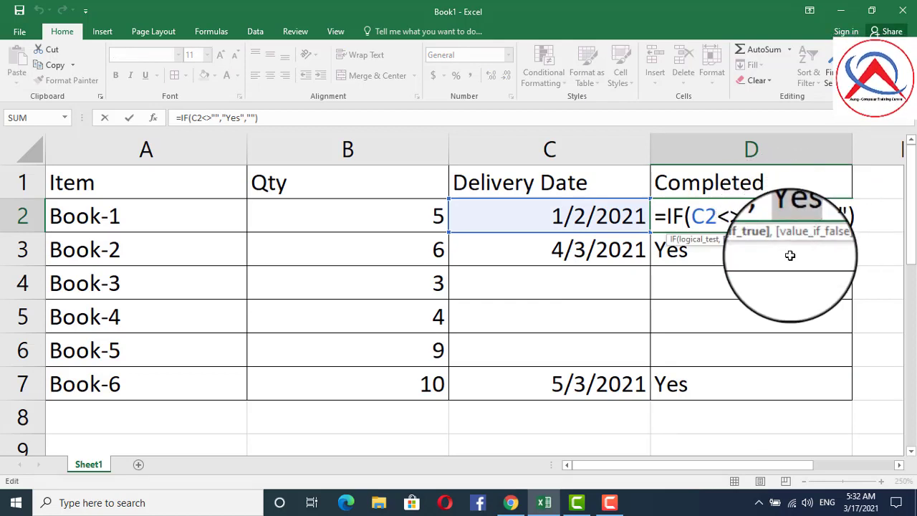
{"action": "type", "text": "Comp"}
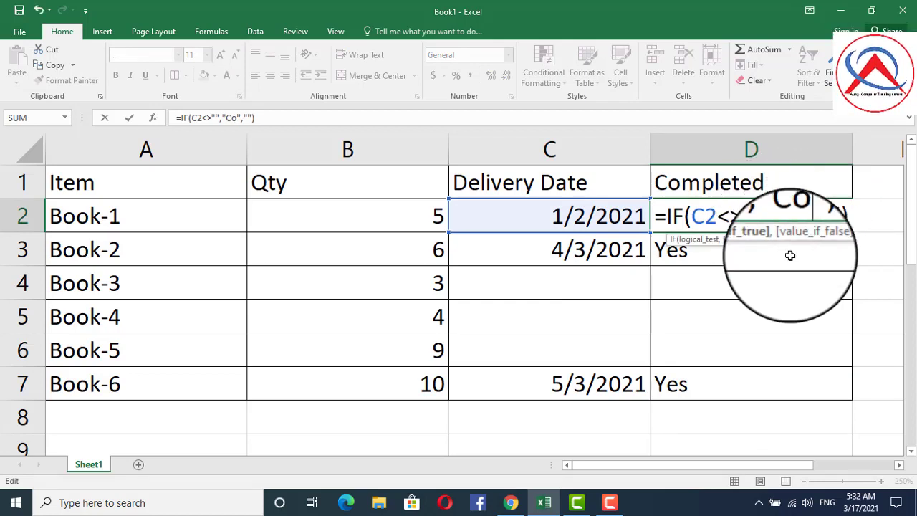
{"action": "type", "text": "leted"}
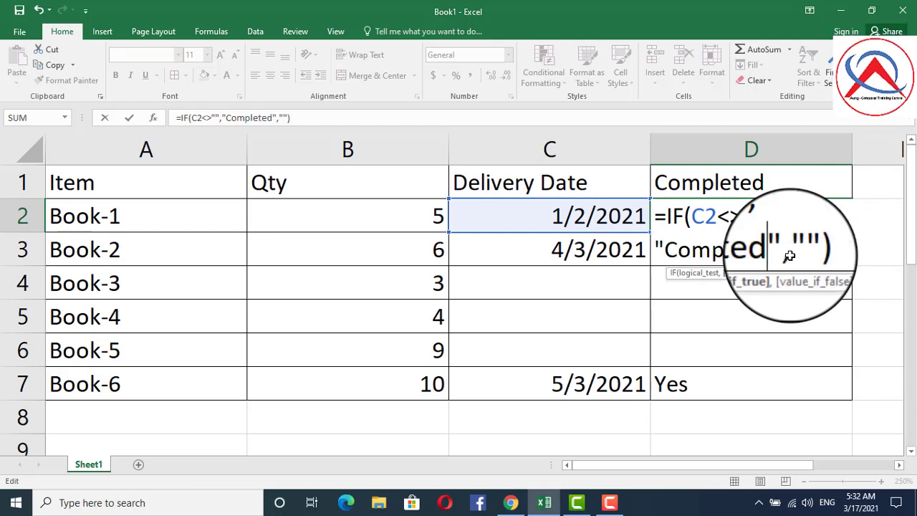
{"action": "key", "text": "Return"}
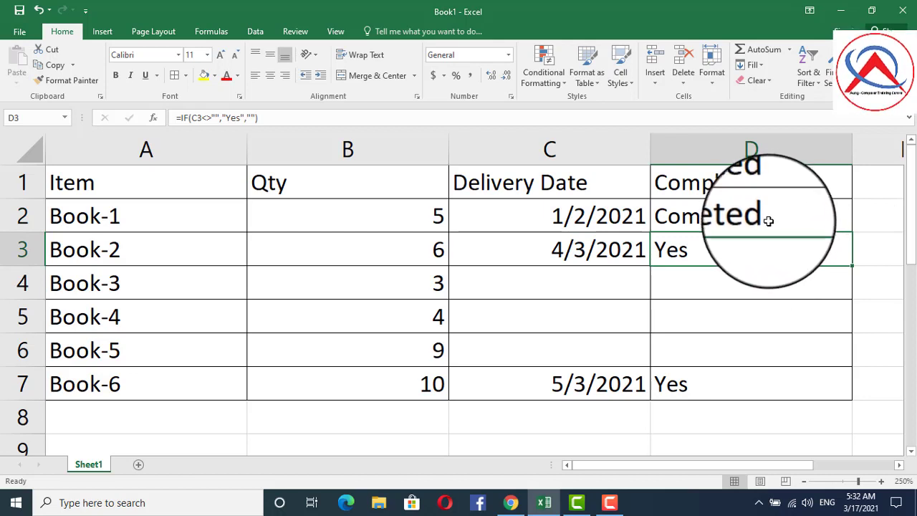
Fill the formula returning "Completed" from D2 down through D7
{"action": "left_click_drag", "start_coordinate": [766, 215], "coordinate": [764, 375]}
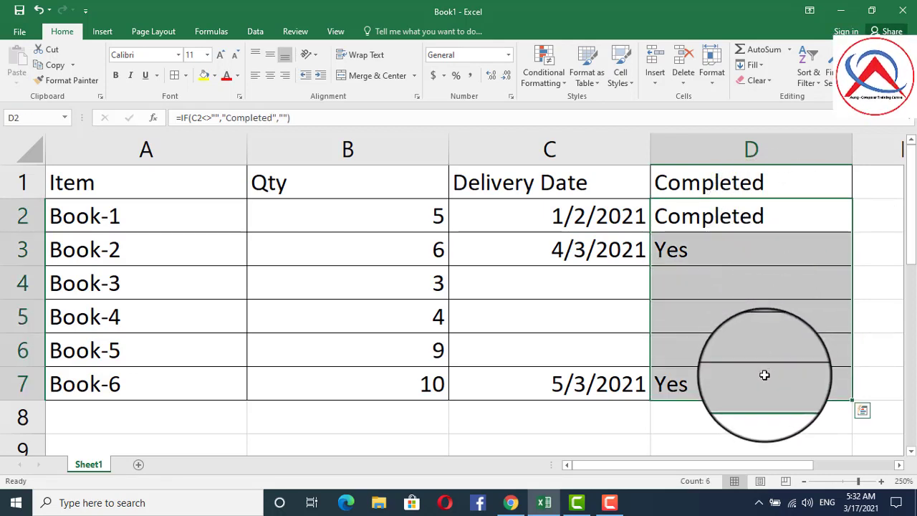
{"action": "key", "text": "ctrl+d"}
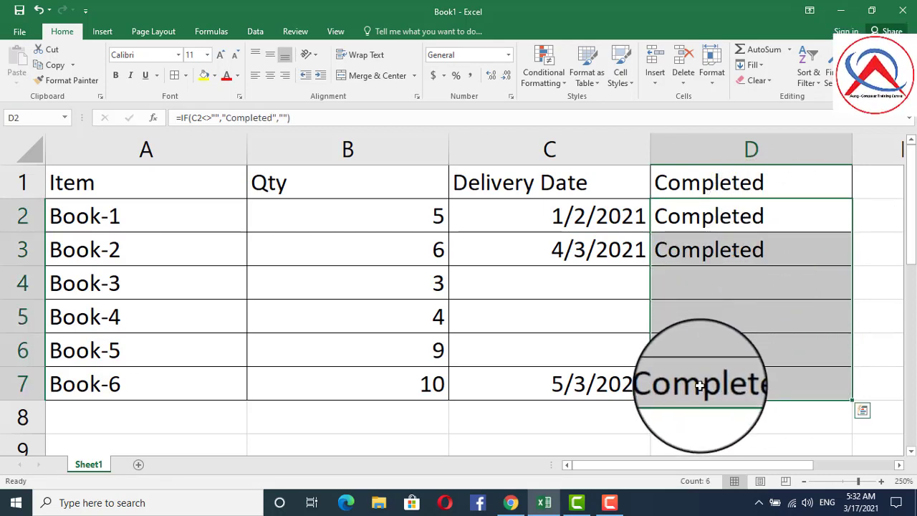
{"action": "left_click", "coordinate": [699, 385]}
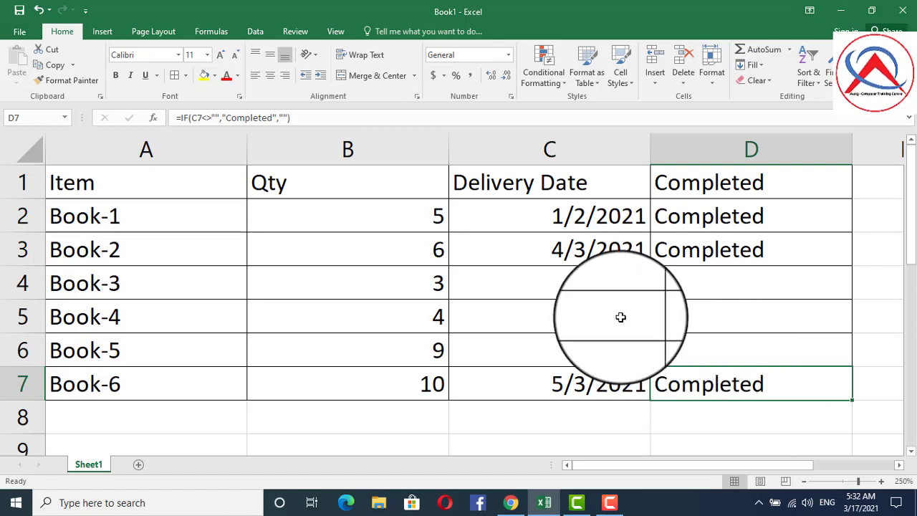
Enter the delivery date 2/4/2021 for Book-4 in cell C5 and check the Completed cells D5 and D7
{"action": "left_click", "coordinate": [590, 318]}
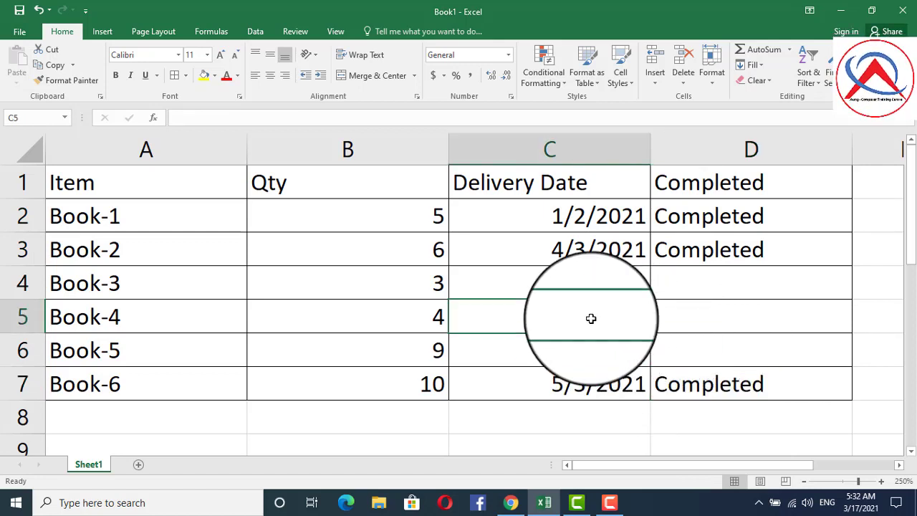
{"action": "type", "text": "2"}
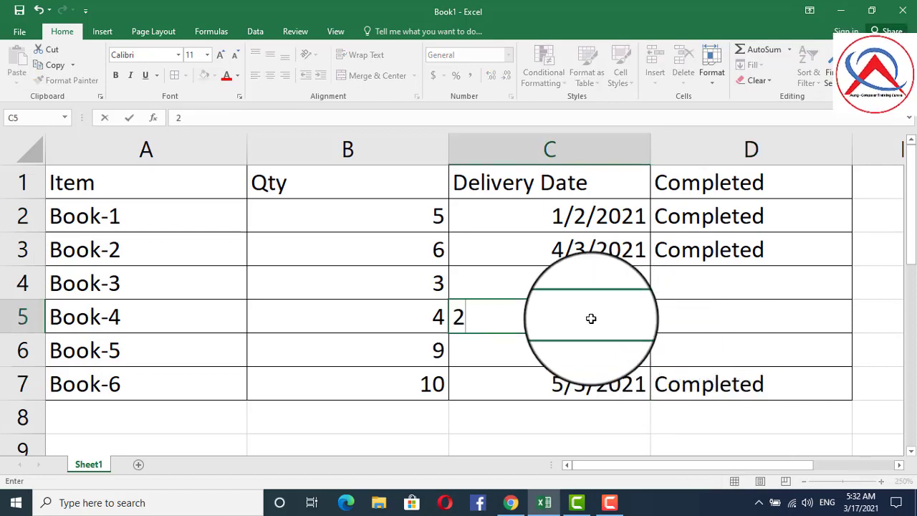
{"action": "type", "text": "/"}
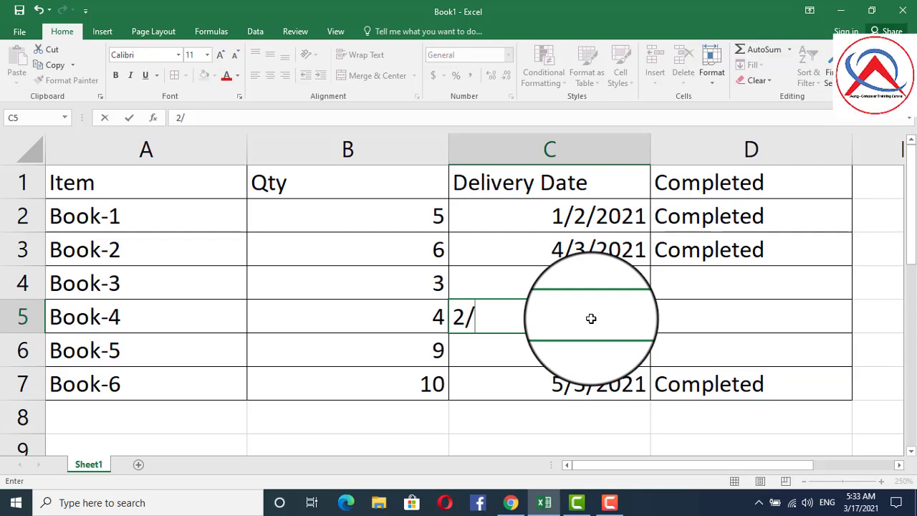
{"action": "type", "text": "4/"}
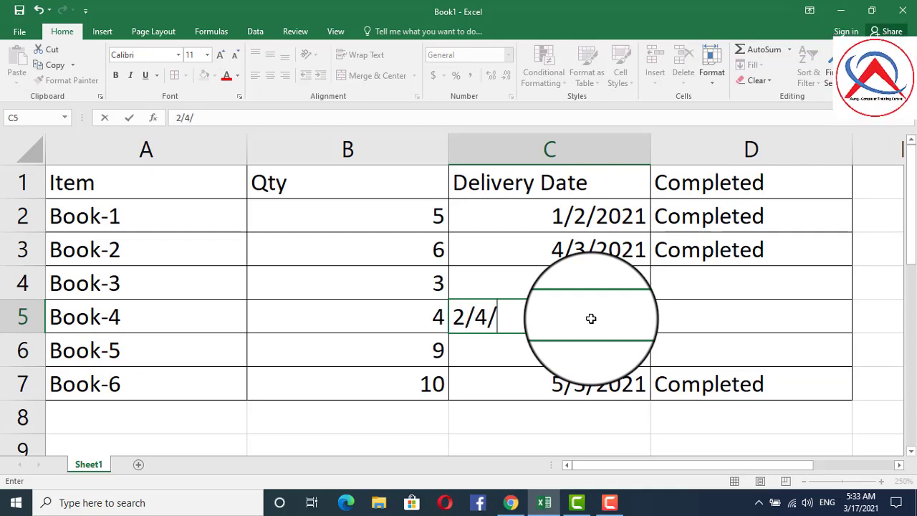
{"action": "type", "text": "20"}
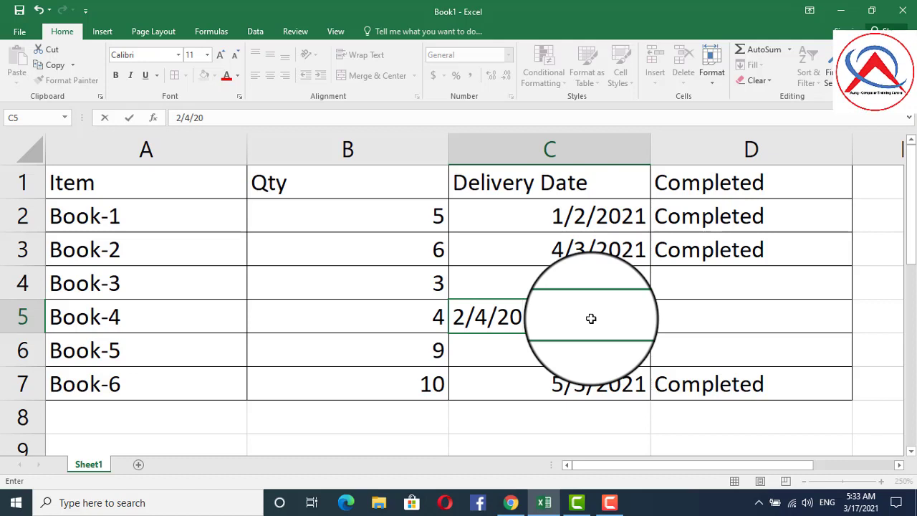
{"action": "type", "text": "21"}
{"action": "key", "text": "Return"}
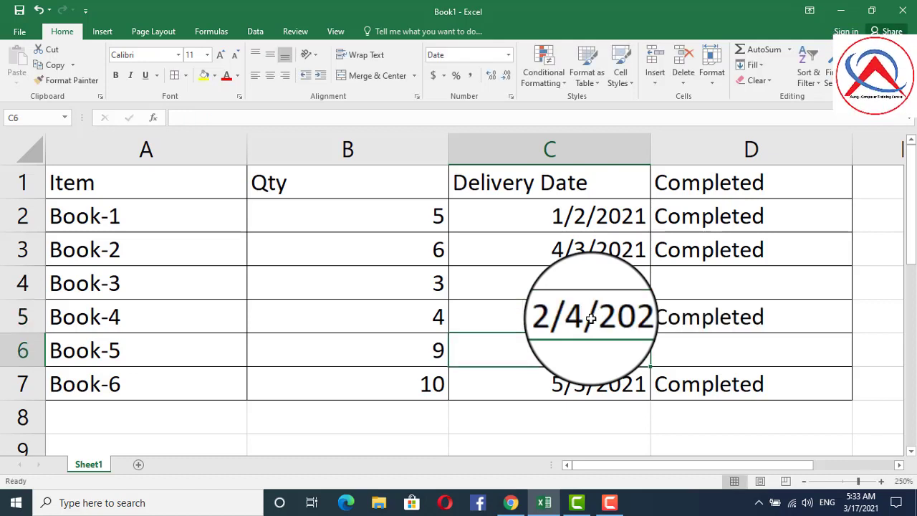
{"action": "left_click_drag", "start_coordinate": [487, 317], "coordinate": [731, 316]}
{"action": "left_click", "coordinate": [731, 316]}
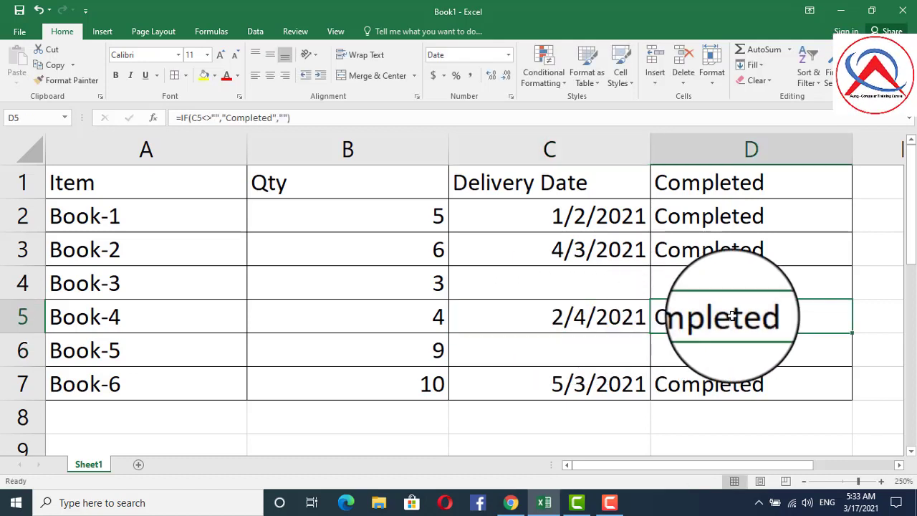
{"action": "left_click", "coordinate": [719, 380]}
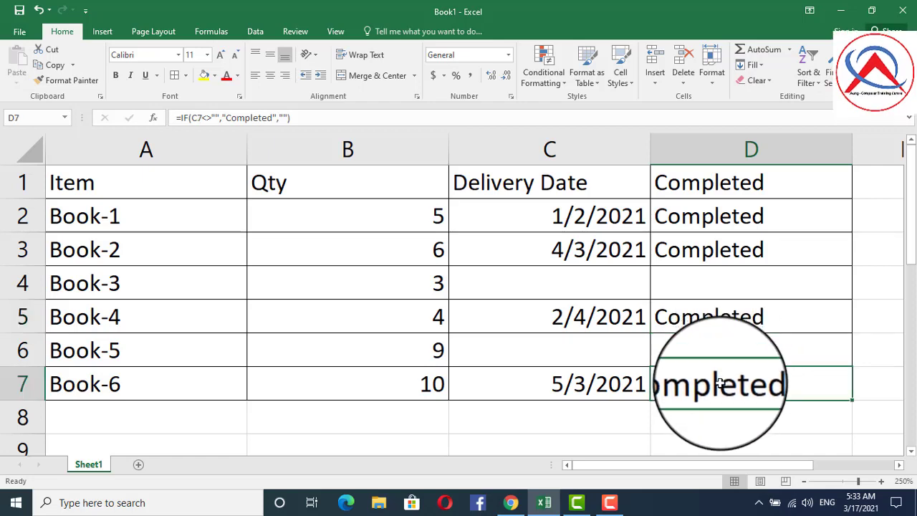